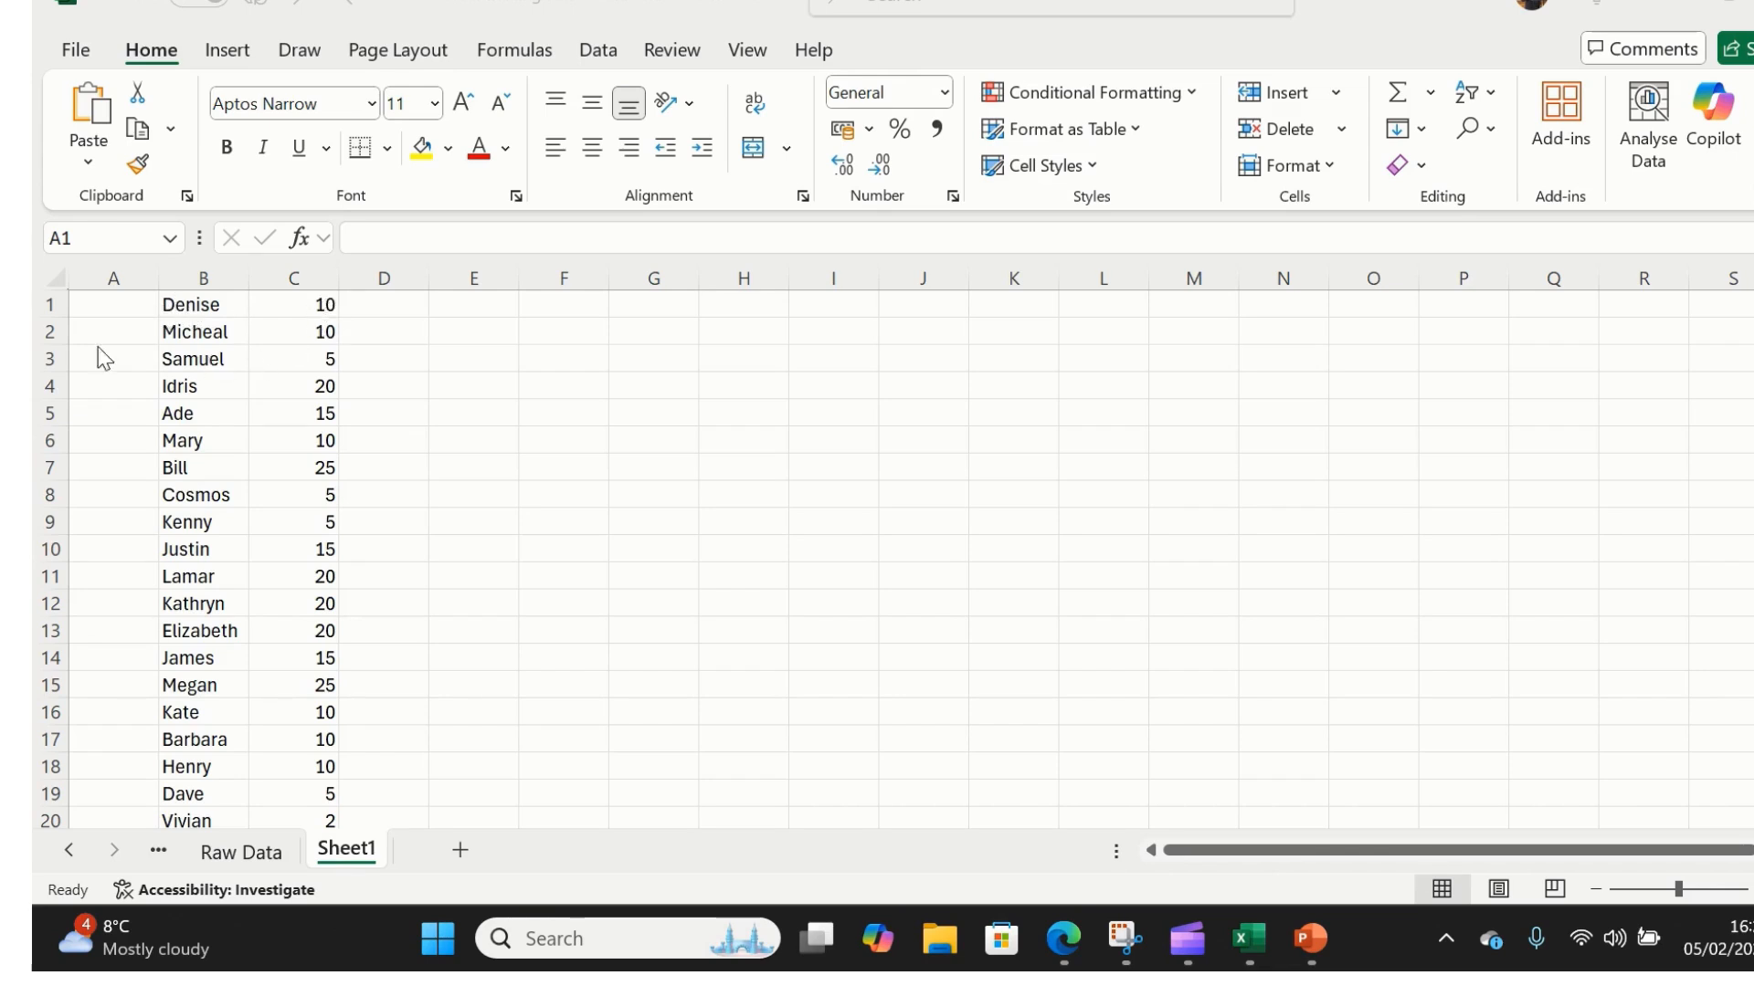
- Hand-type the numbers 1 to 5 down cells A1 to A5
left_click(126, 306)
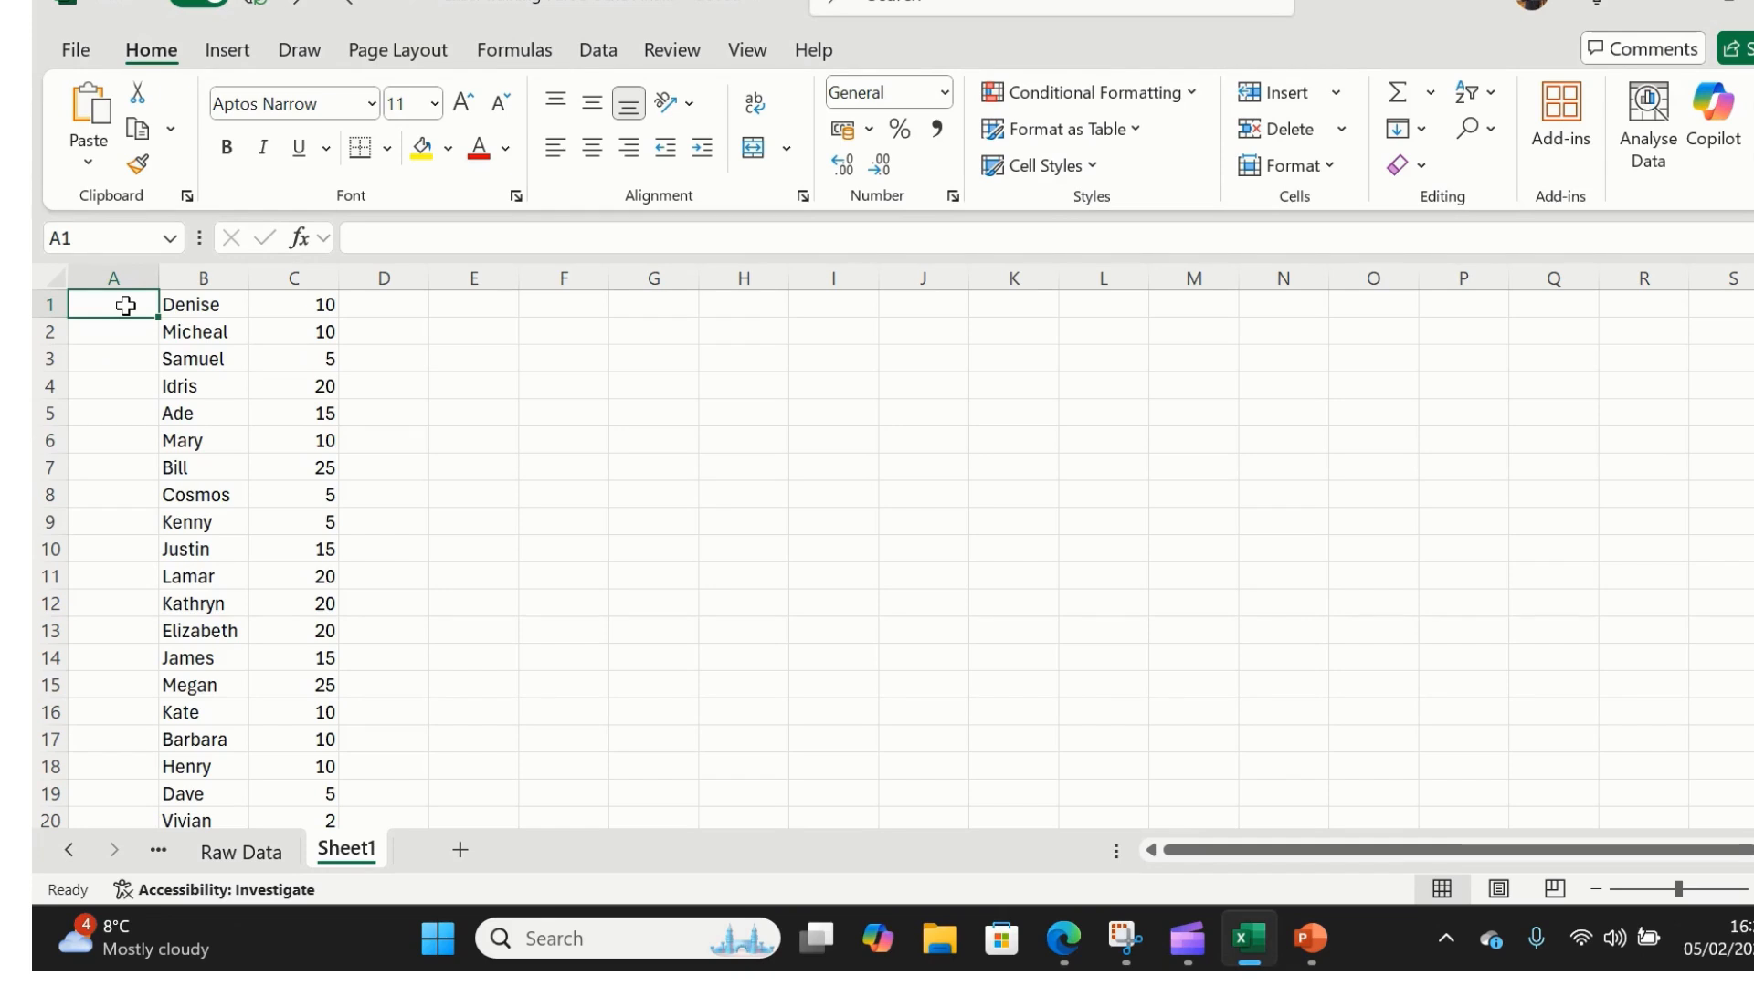
type("1")
key("Return")
type("1")
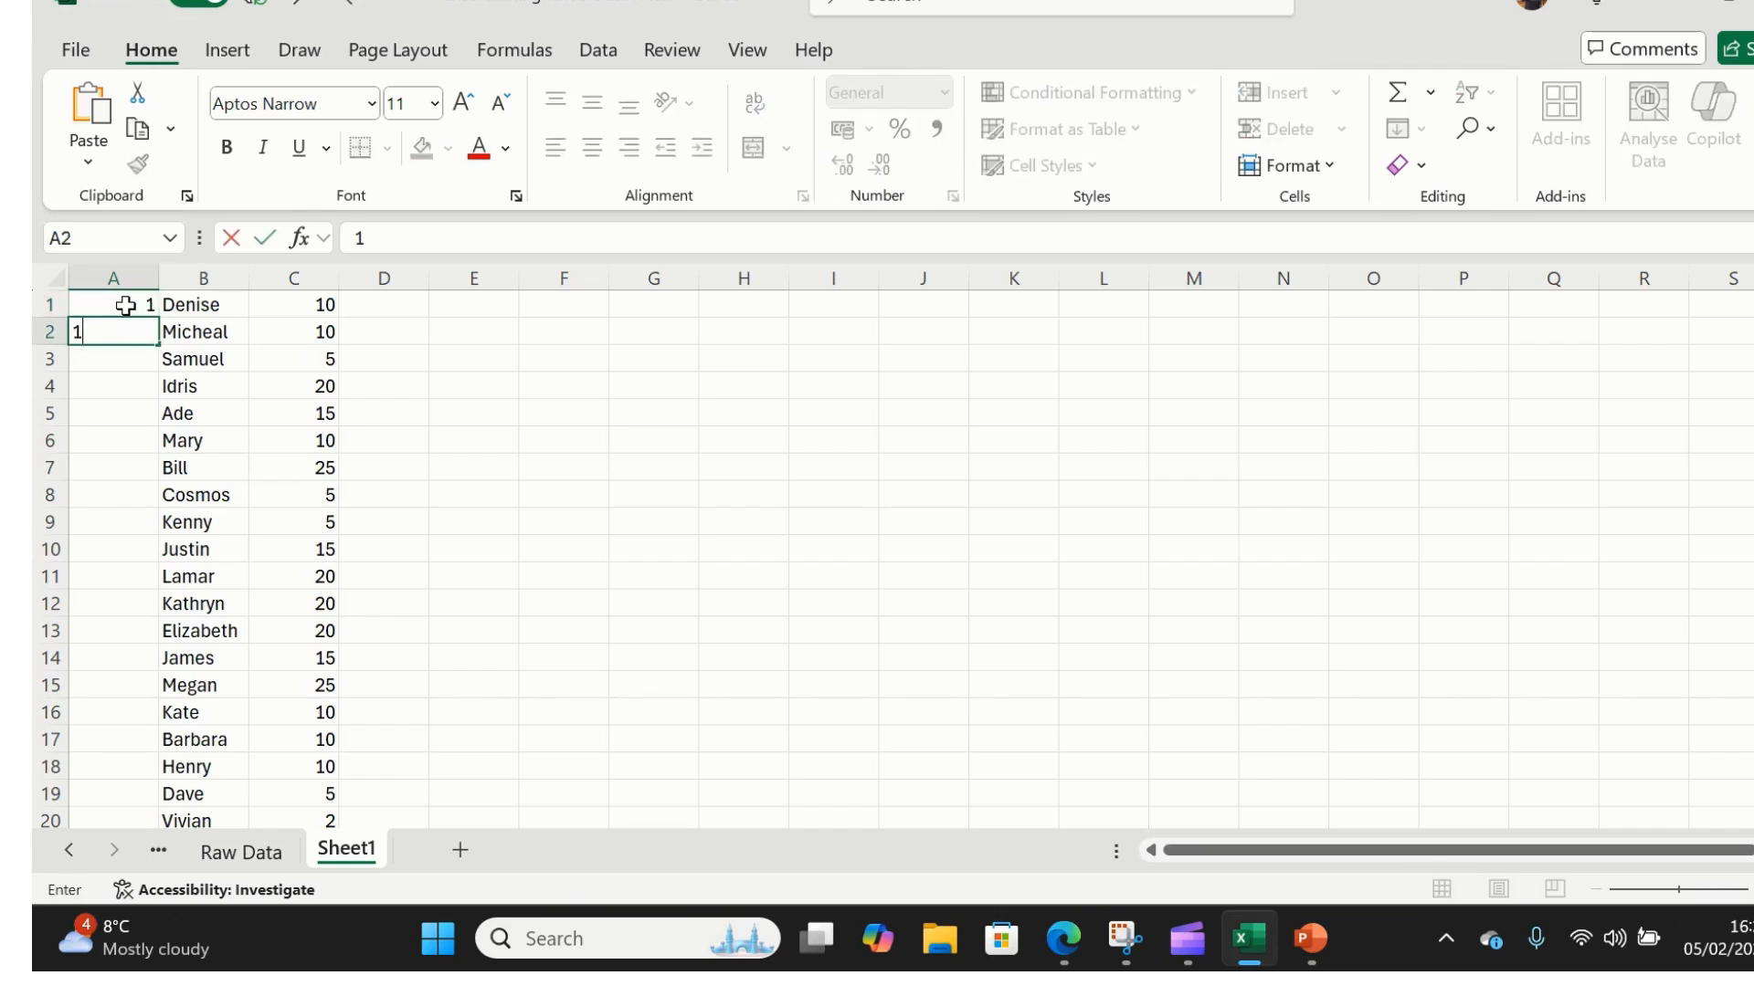
key("BackSpace")
type("2")
key("Return")
type("3")
key("Return")
type("4")
key("Return")
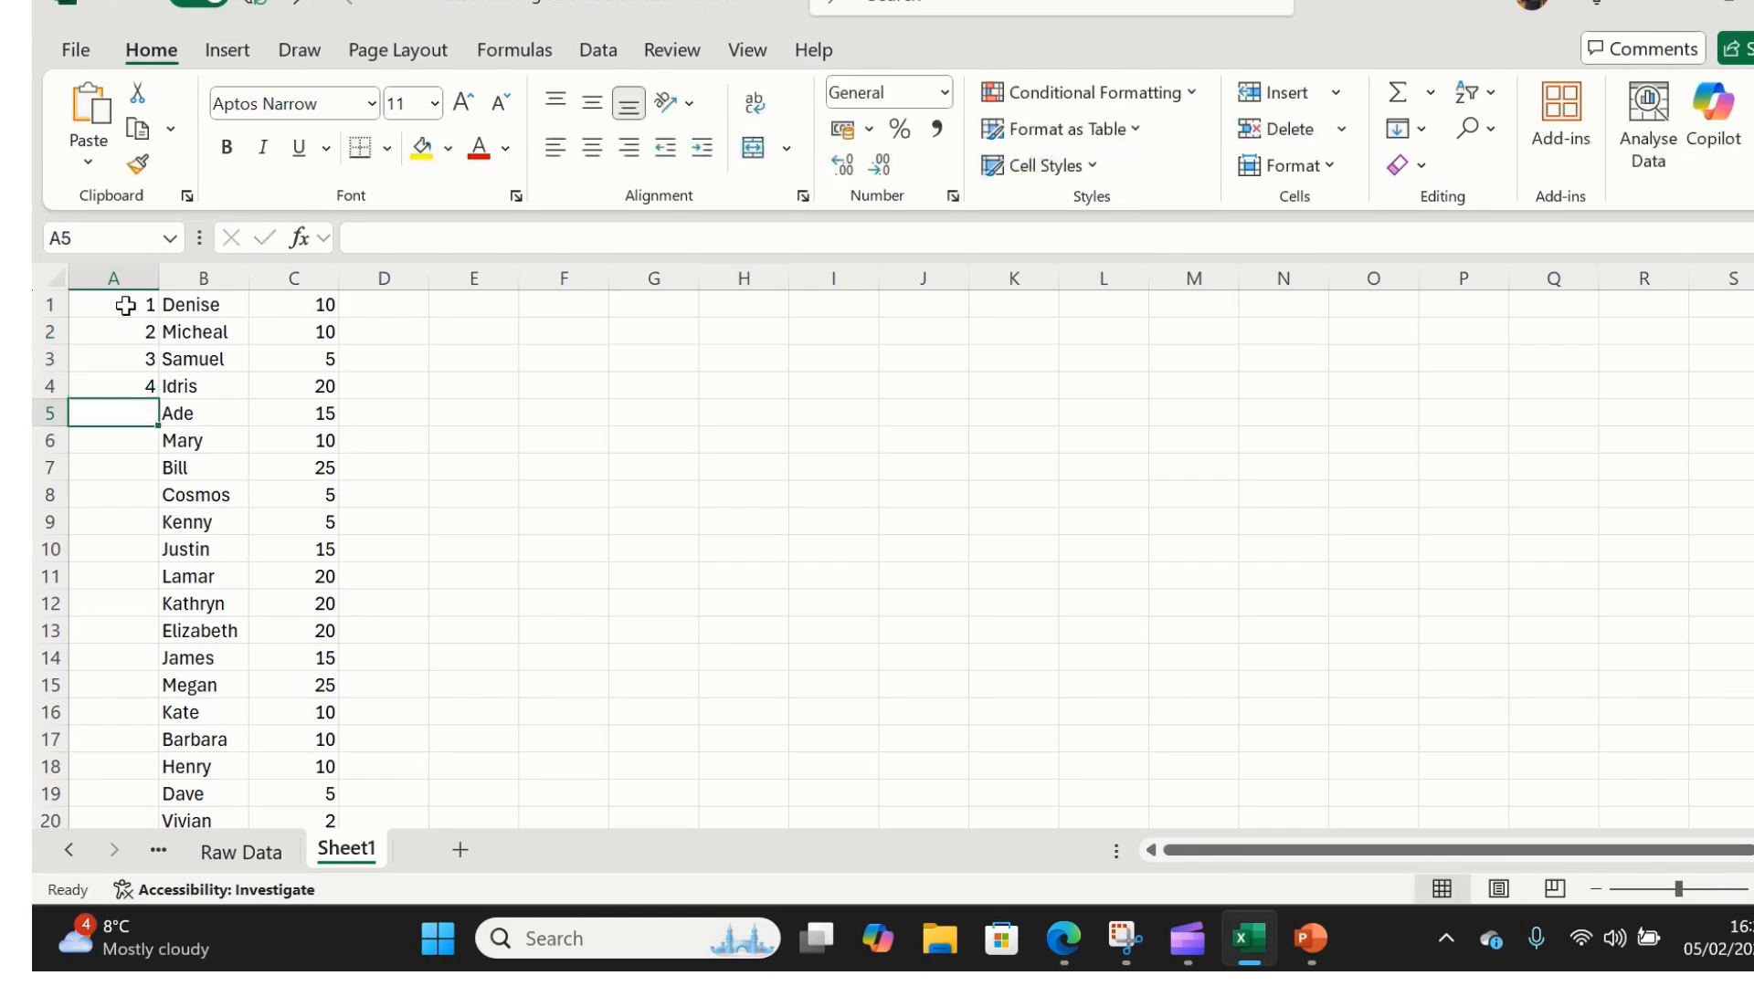
type("5")
key("Return")
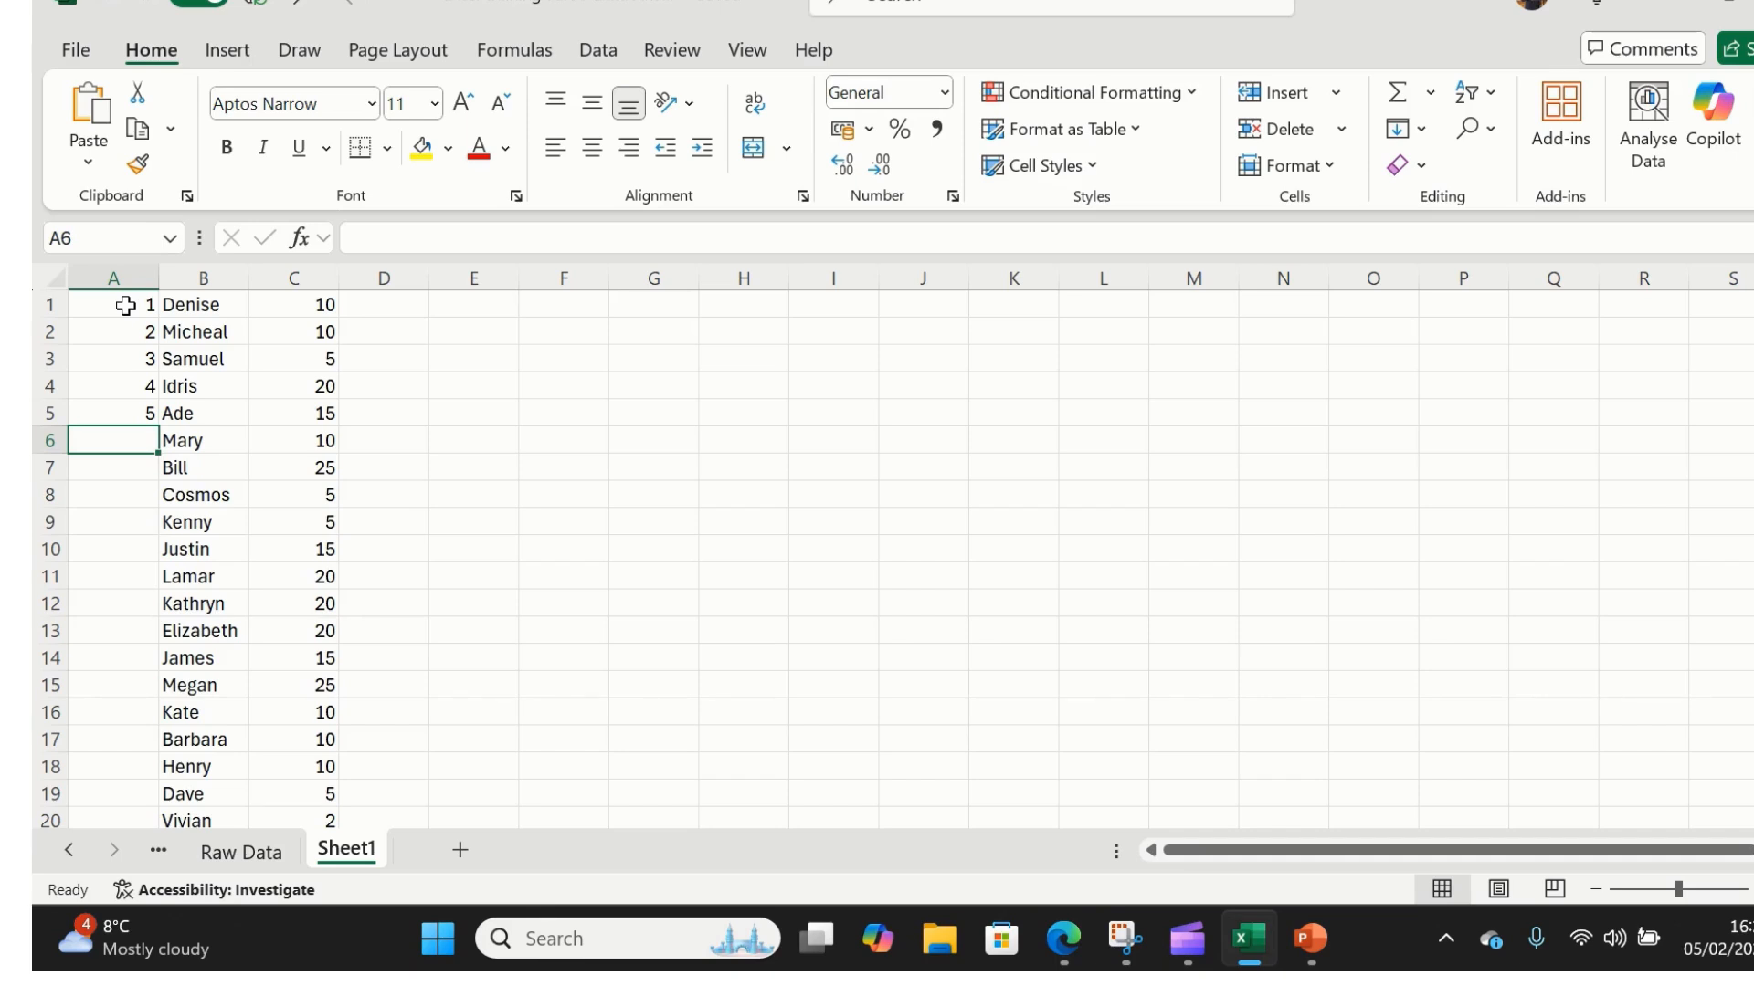
- Clear the hand-typed numbers from A5 back up to A1
key("Up")
key("Delete")
key("Up")
key("Delete")
key("Up")
key("Delete")
key("Up")
key("Delete")
key("Up")
key("Delete")
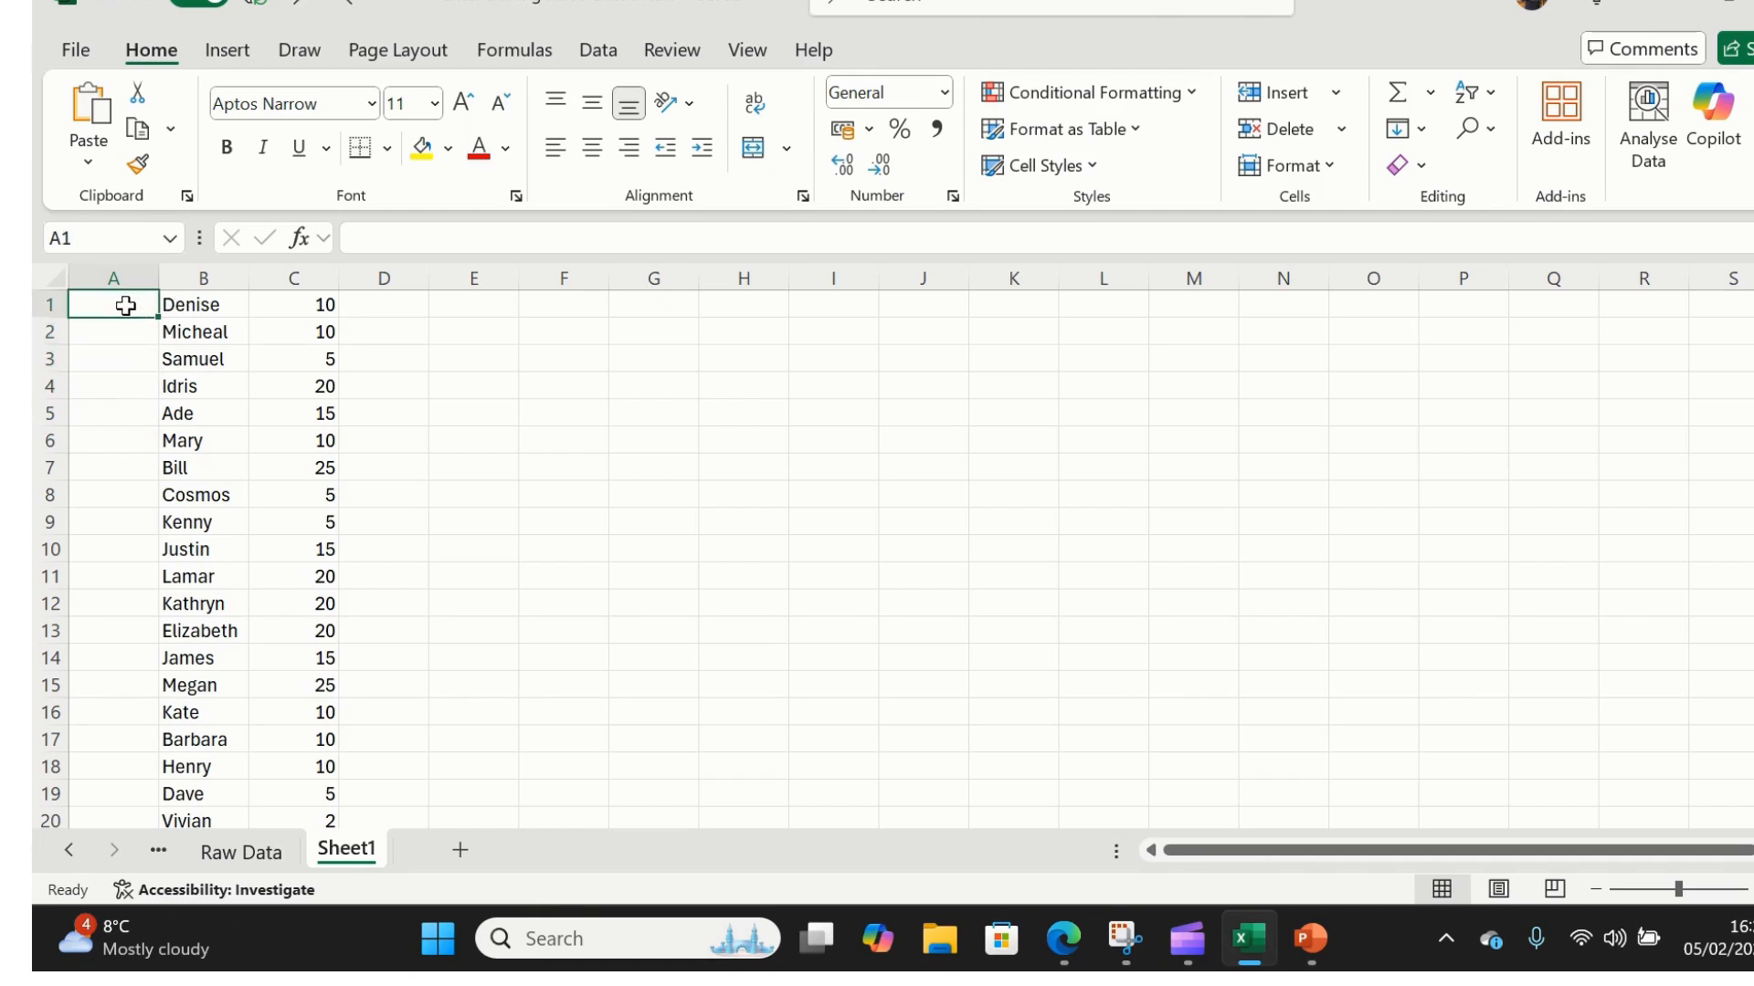
- Re-enter 1 in A1 and fill a Columns series with stop value 25
type("1")
left_click(132, 340)
left_click(125, 302)
left_click(1397, 132)
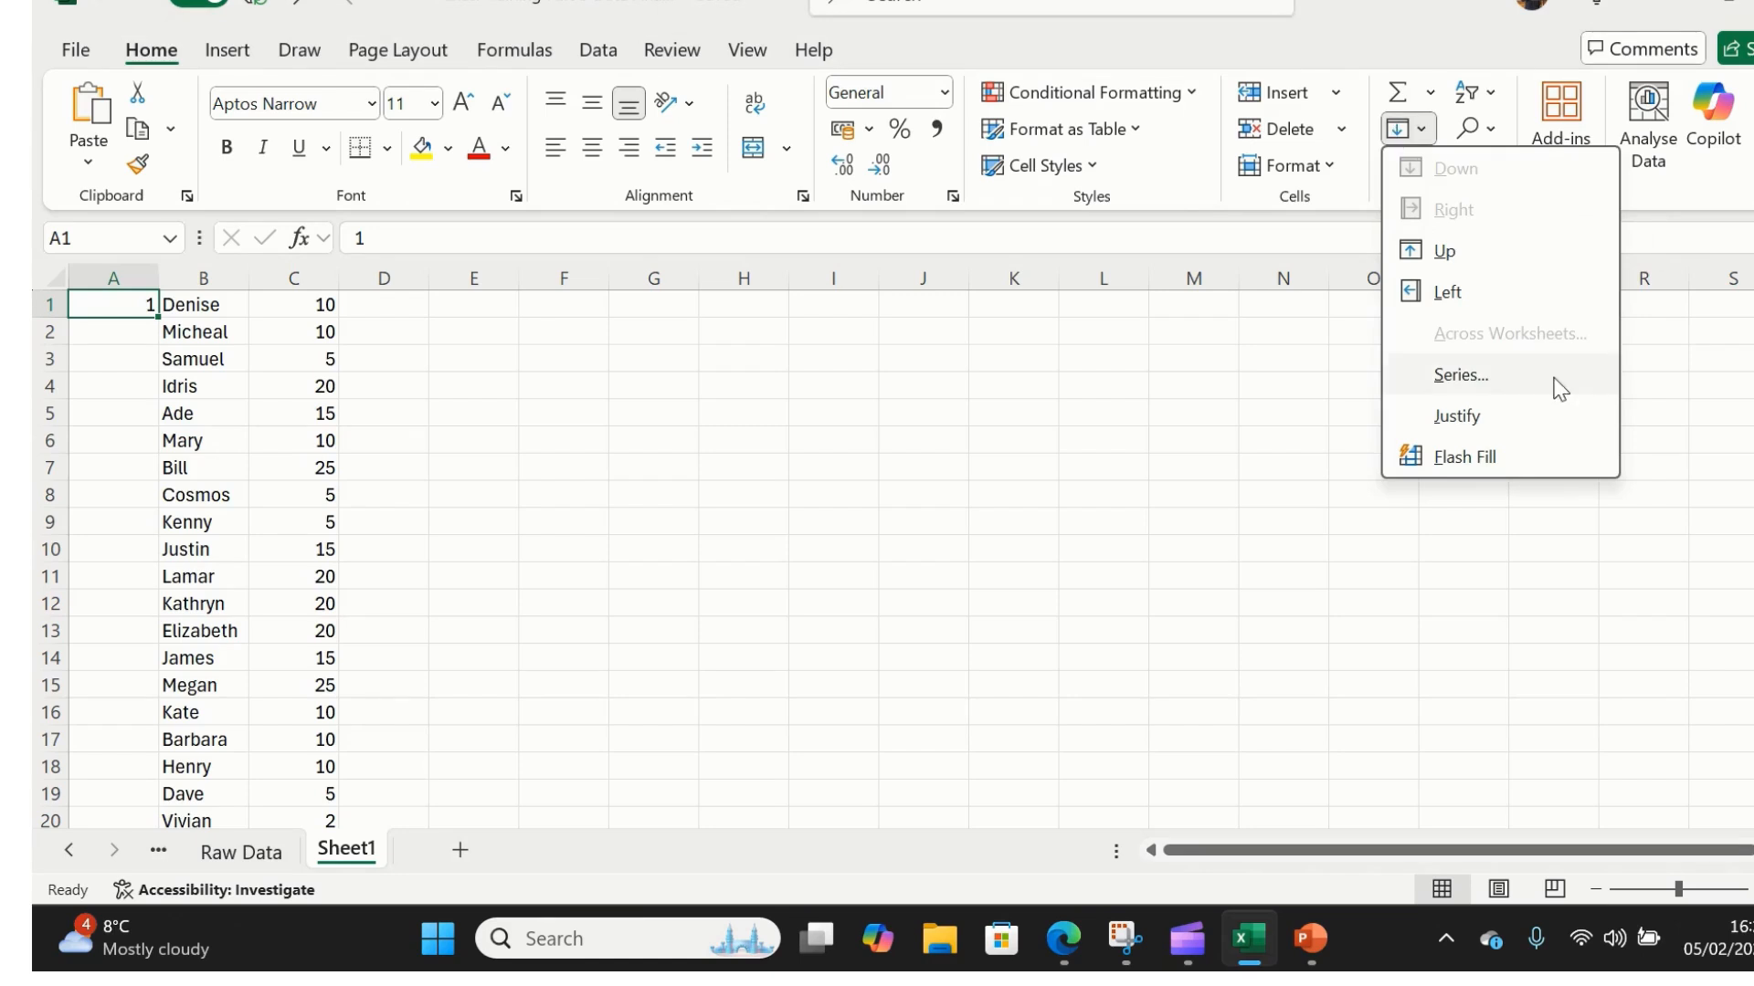
left_click(1460, 373)
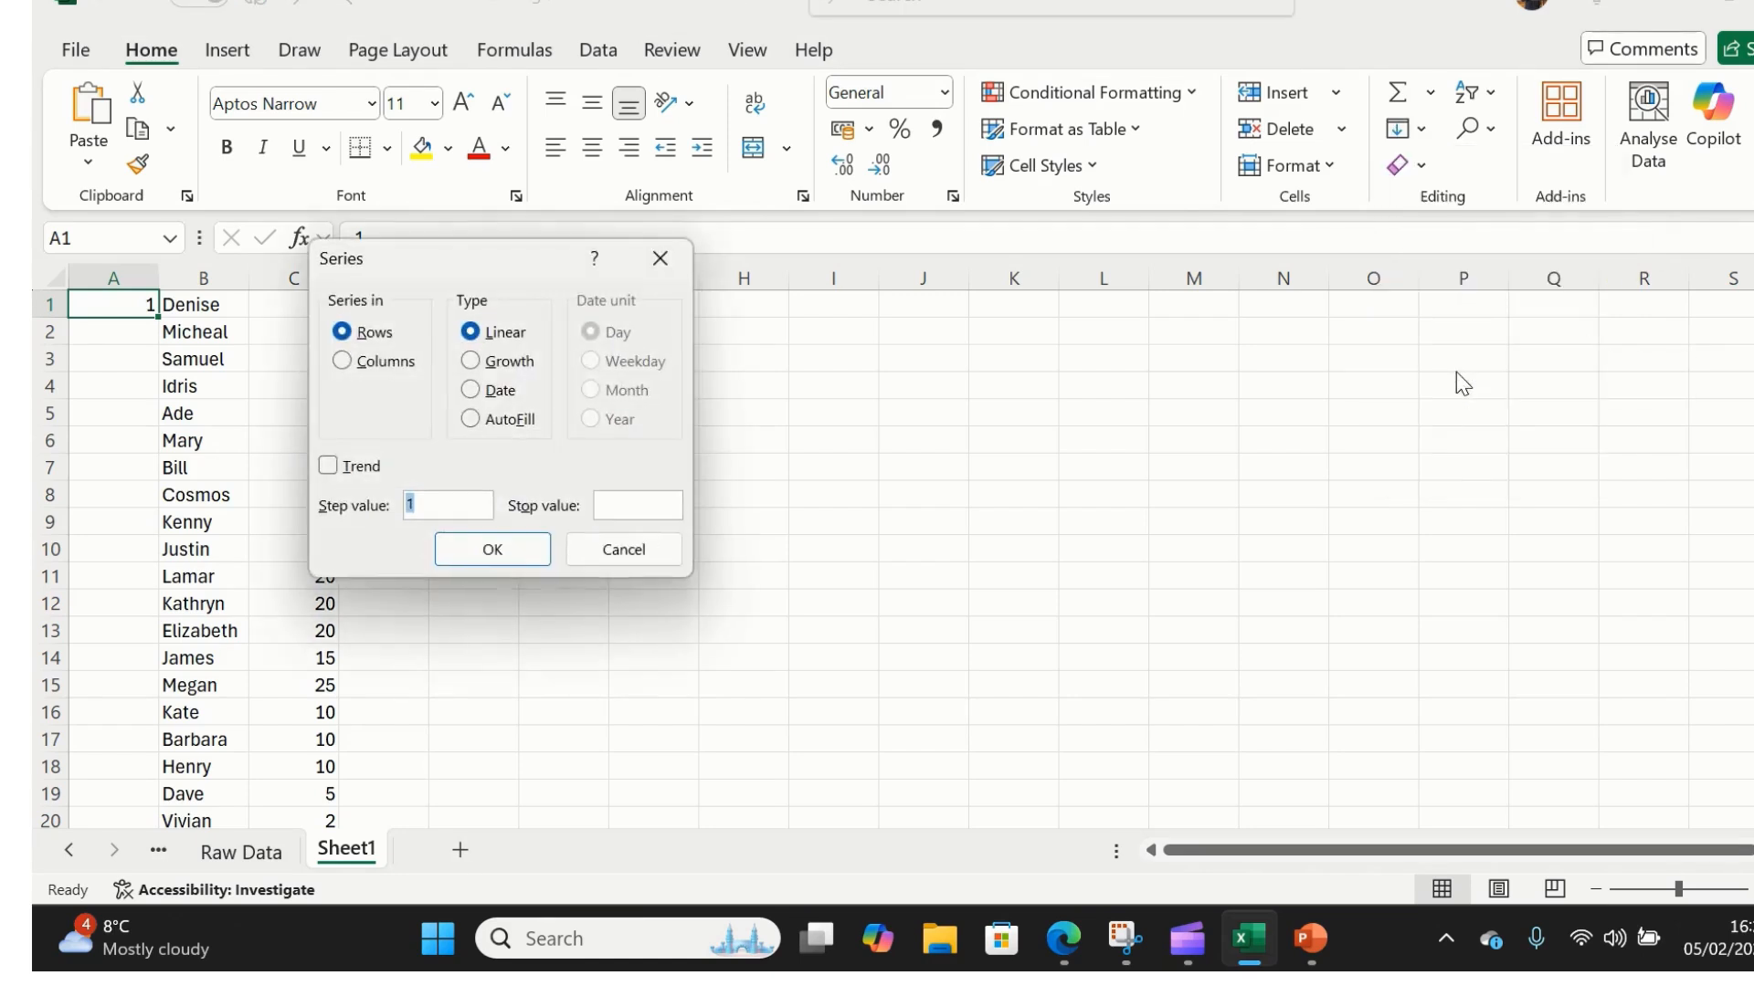
left_click(342, 362)
left_click(633, 507)
type("25")
left_click(491, 548)
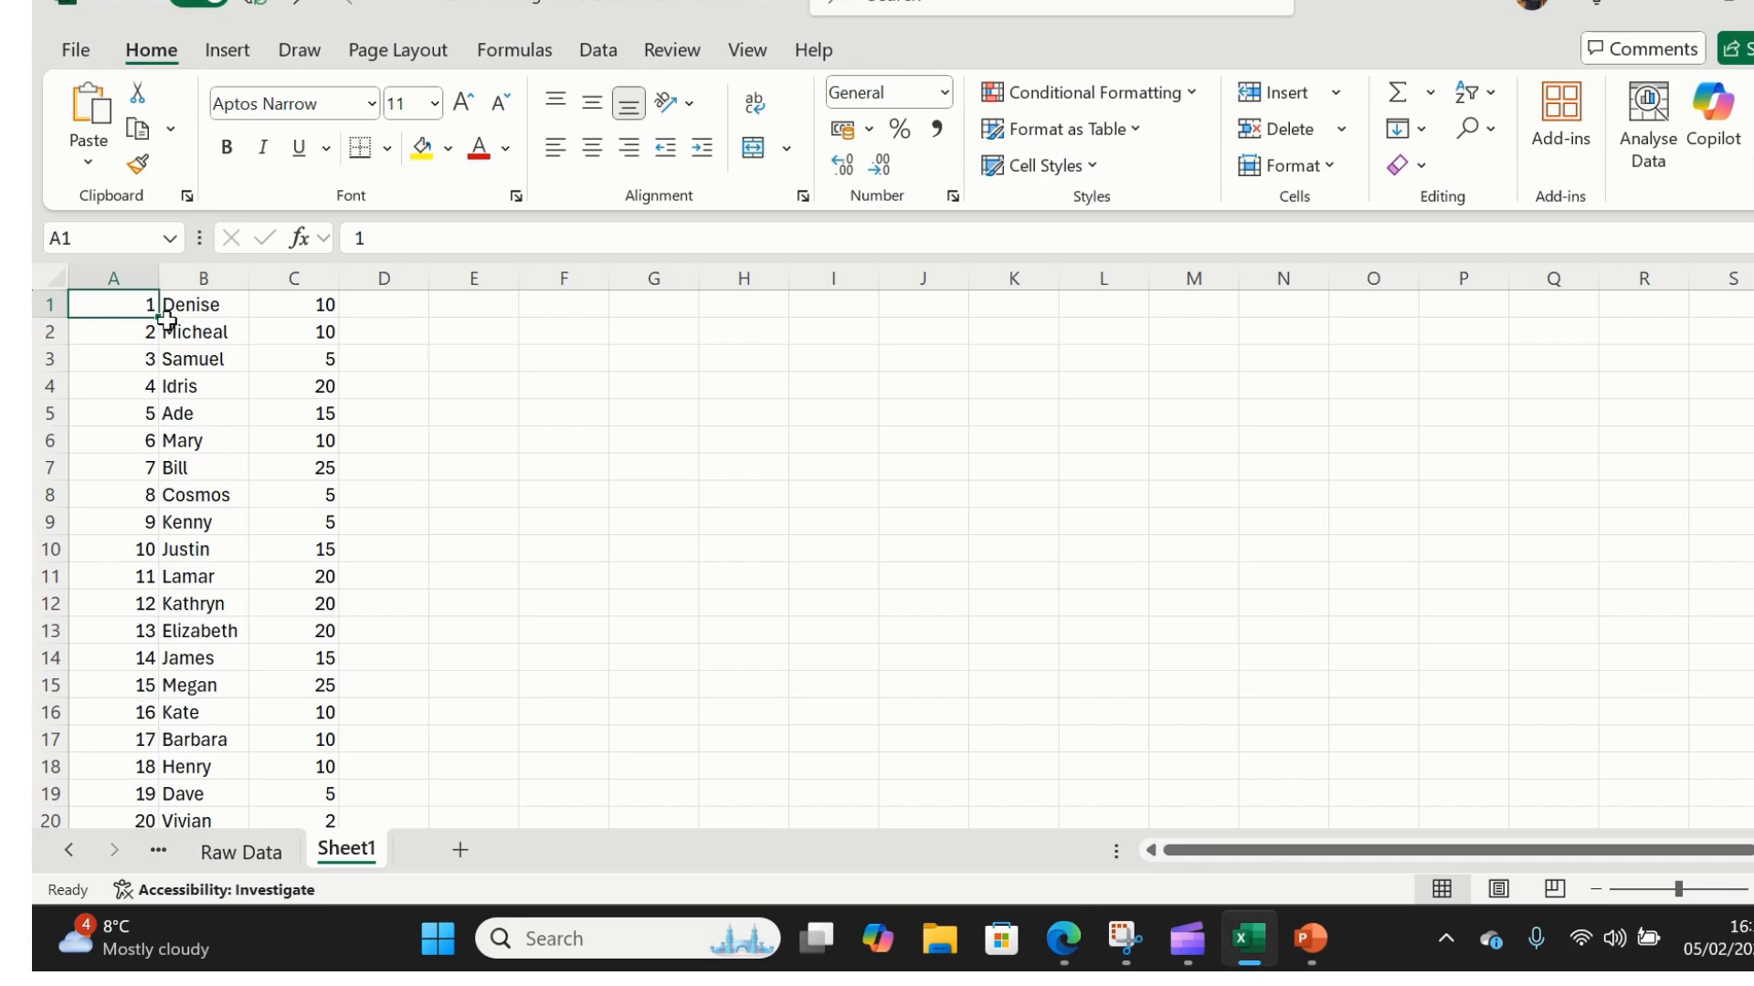
- AutoFit column A to its numbers, widen it by dragging, then AutoFit it again
mouse_move(1753, 537)
left_mouse_down()
mouse_move(1753, 644)
mouse_move(1753, 537)
left_mouse_up()
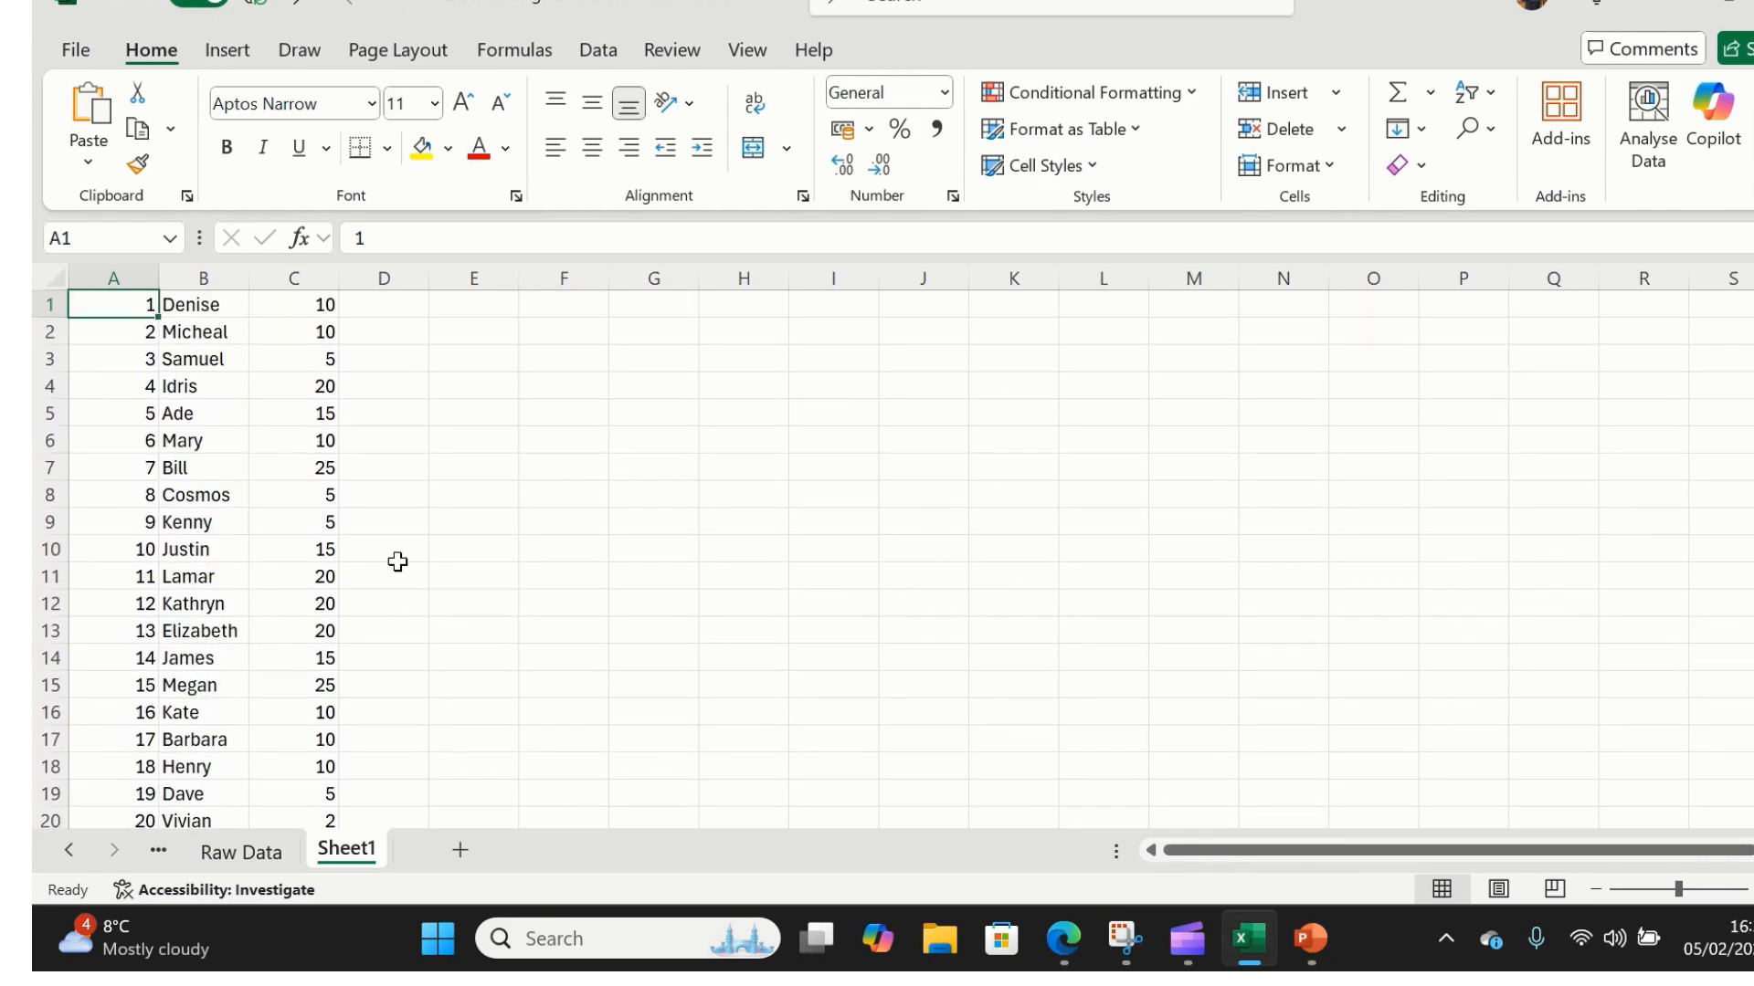
double_click(152, 284)
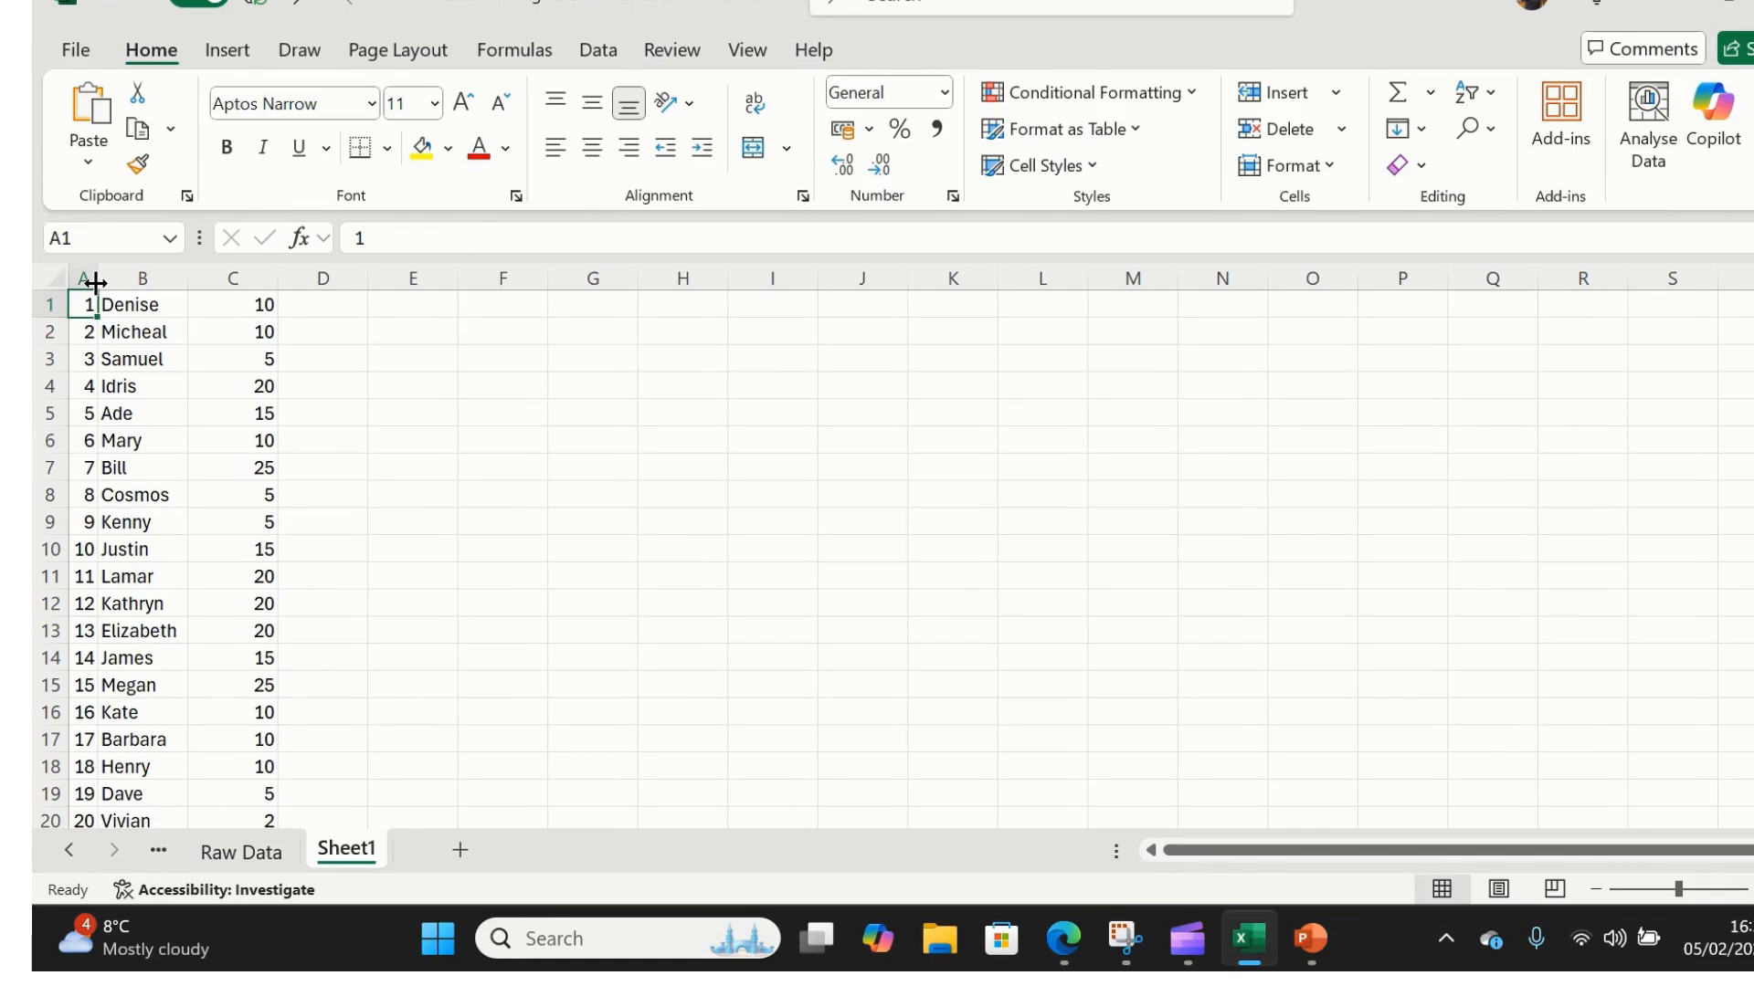
left_click_drag(96, 282, 158, 279)
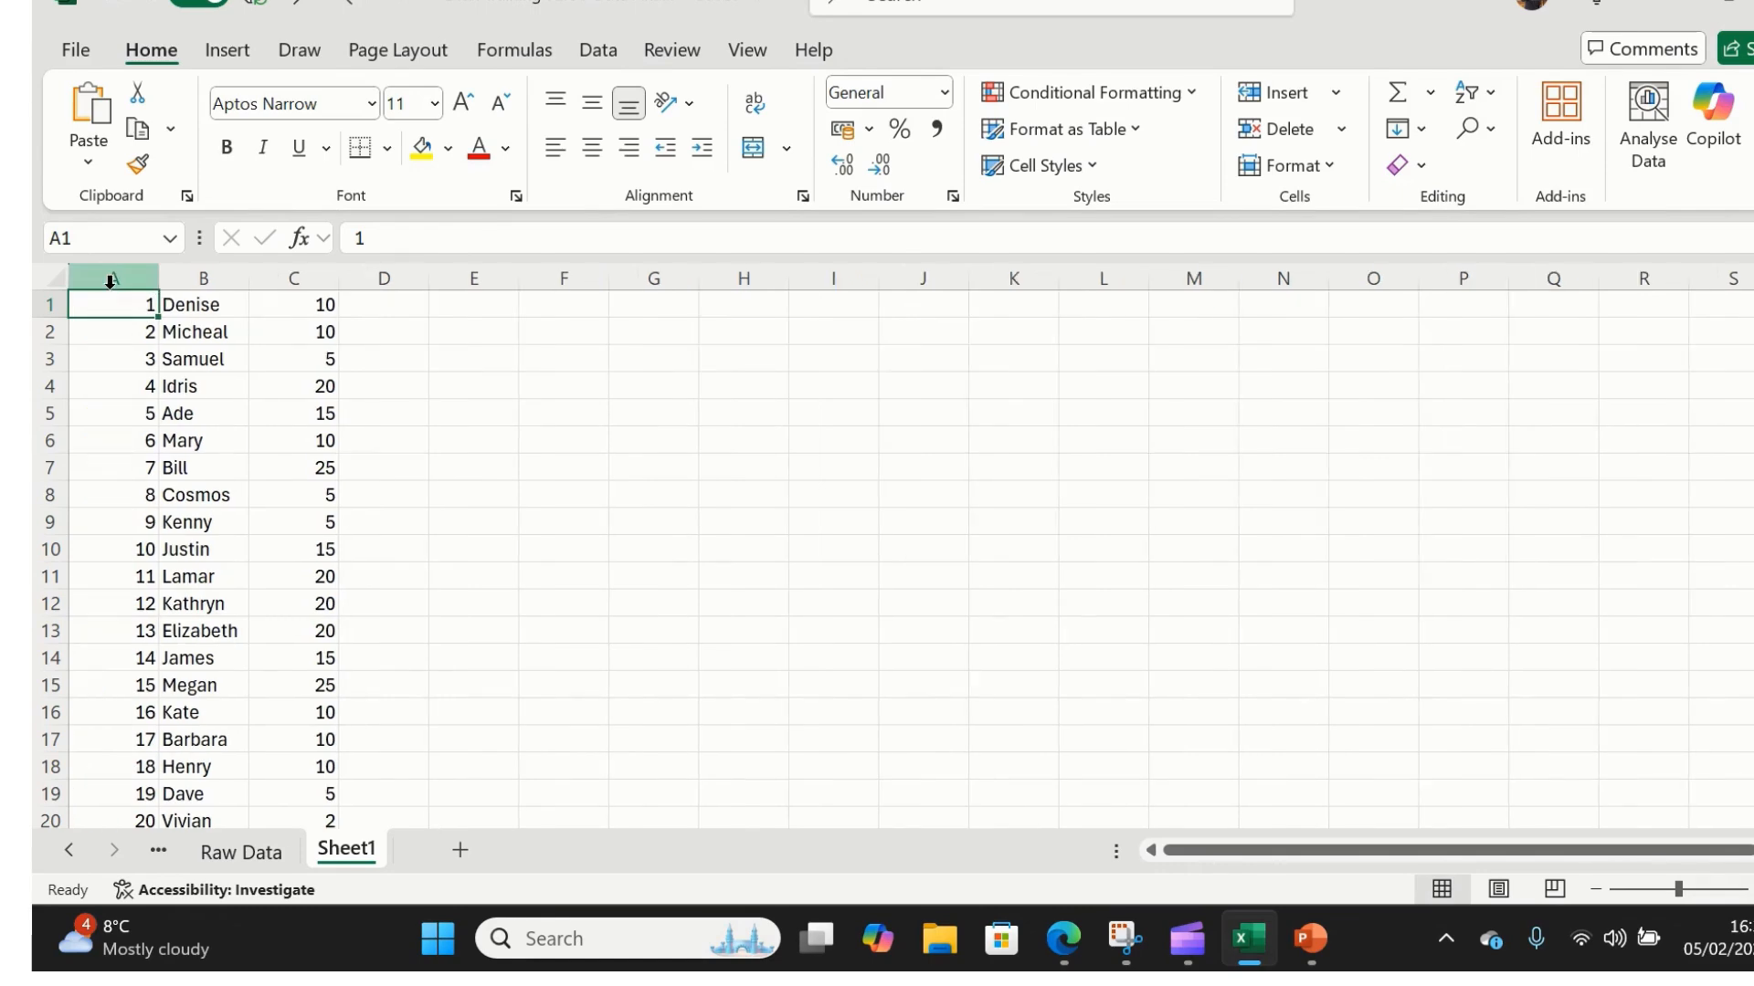
double_click(156, 278)
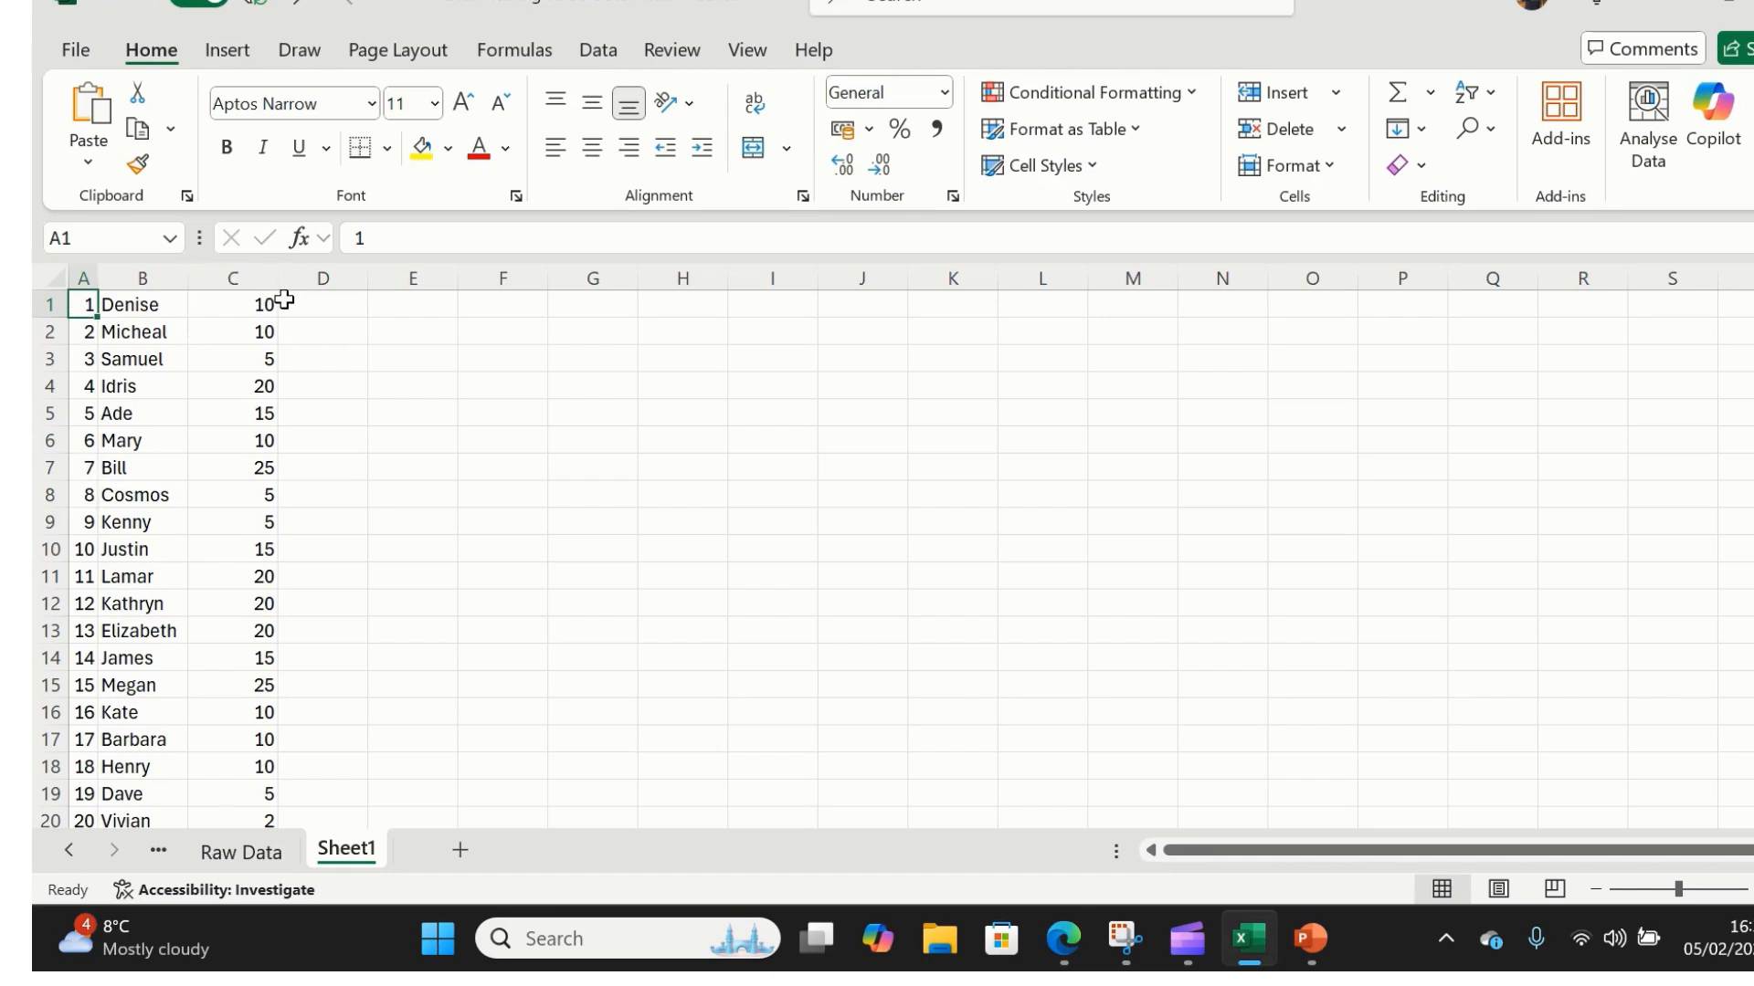
- Edit C1 to put a £ sign before 10, making it £10
left_click(243, 307)
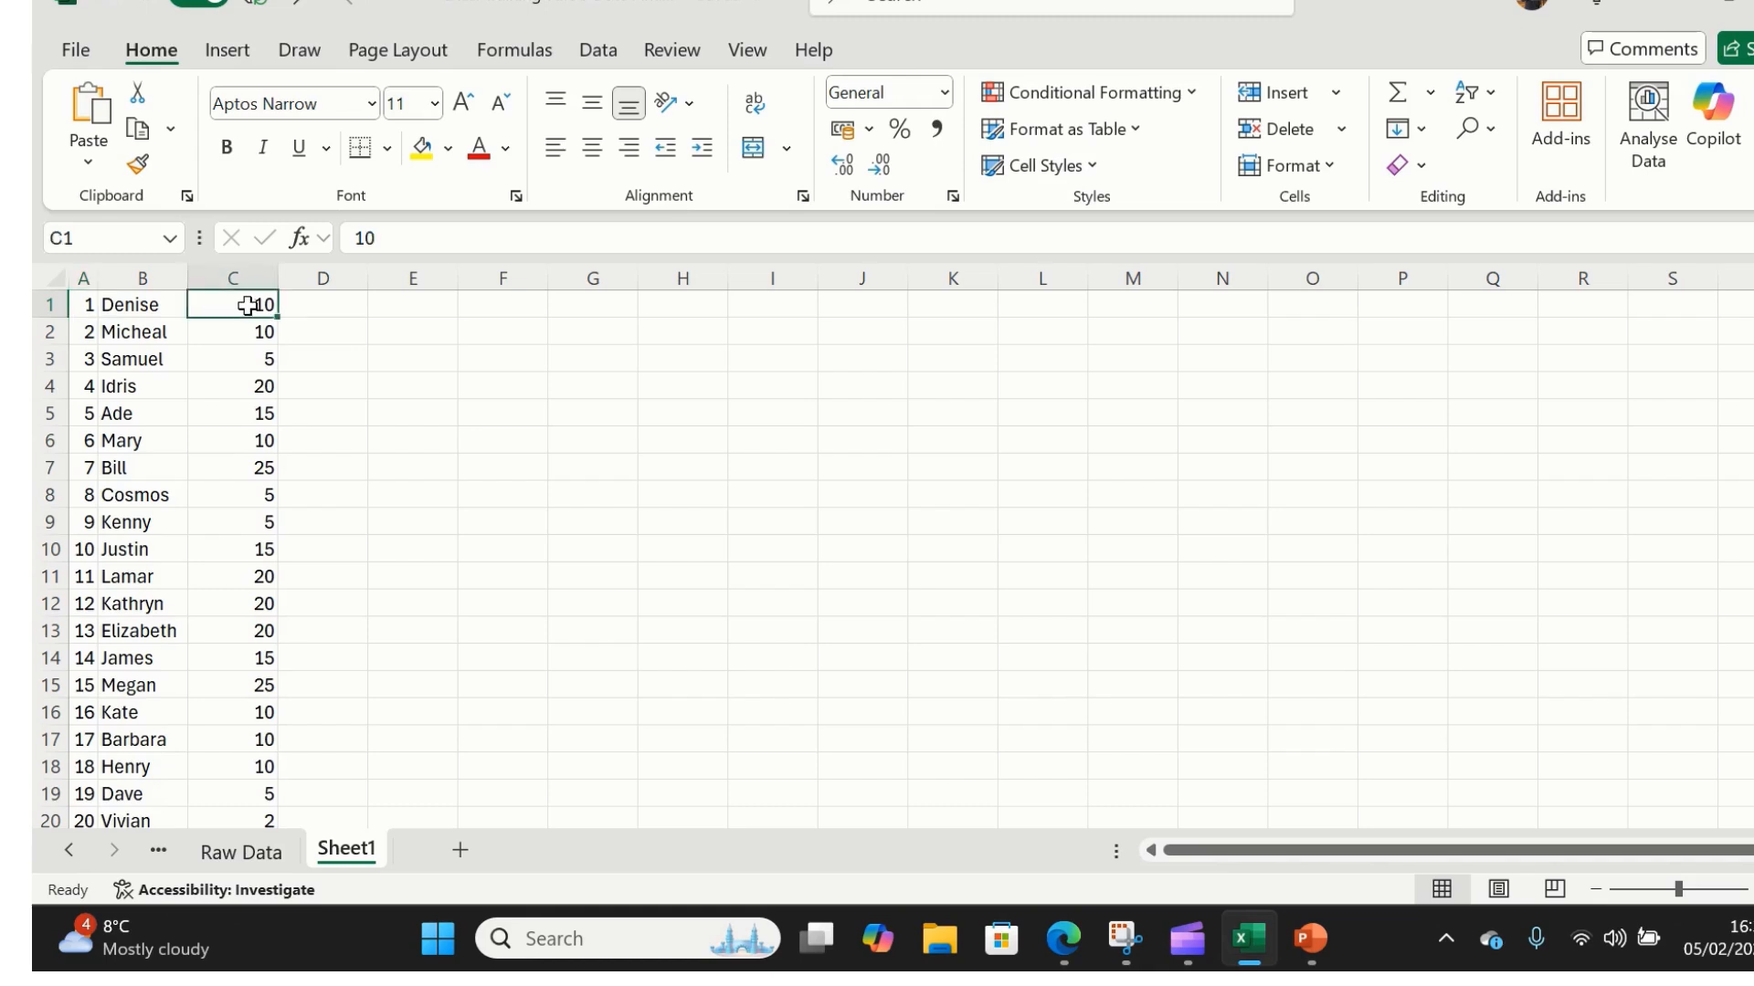
double_click(250, 305)
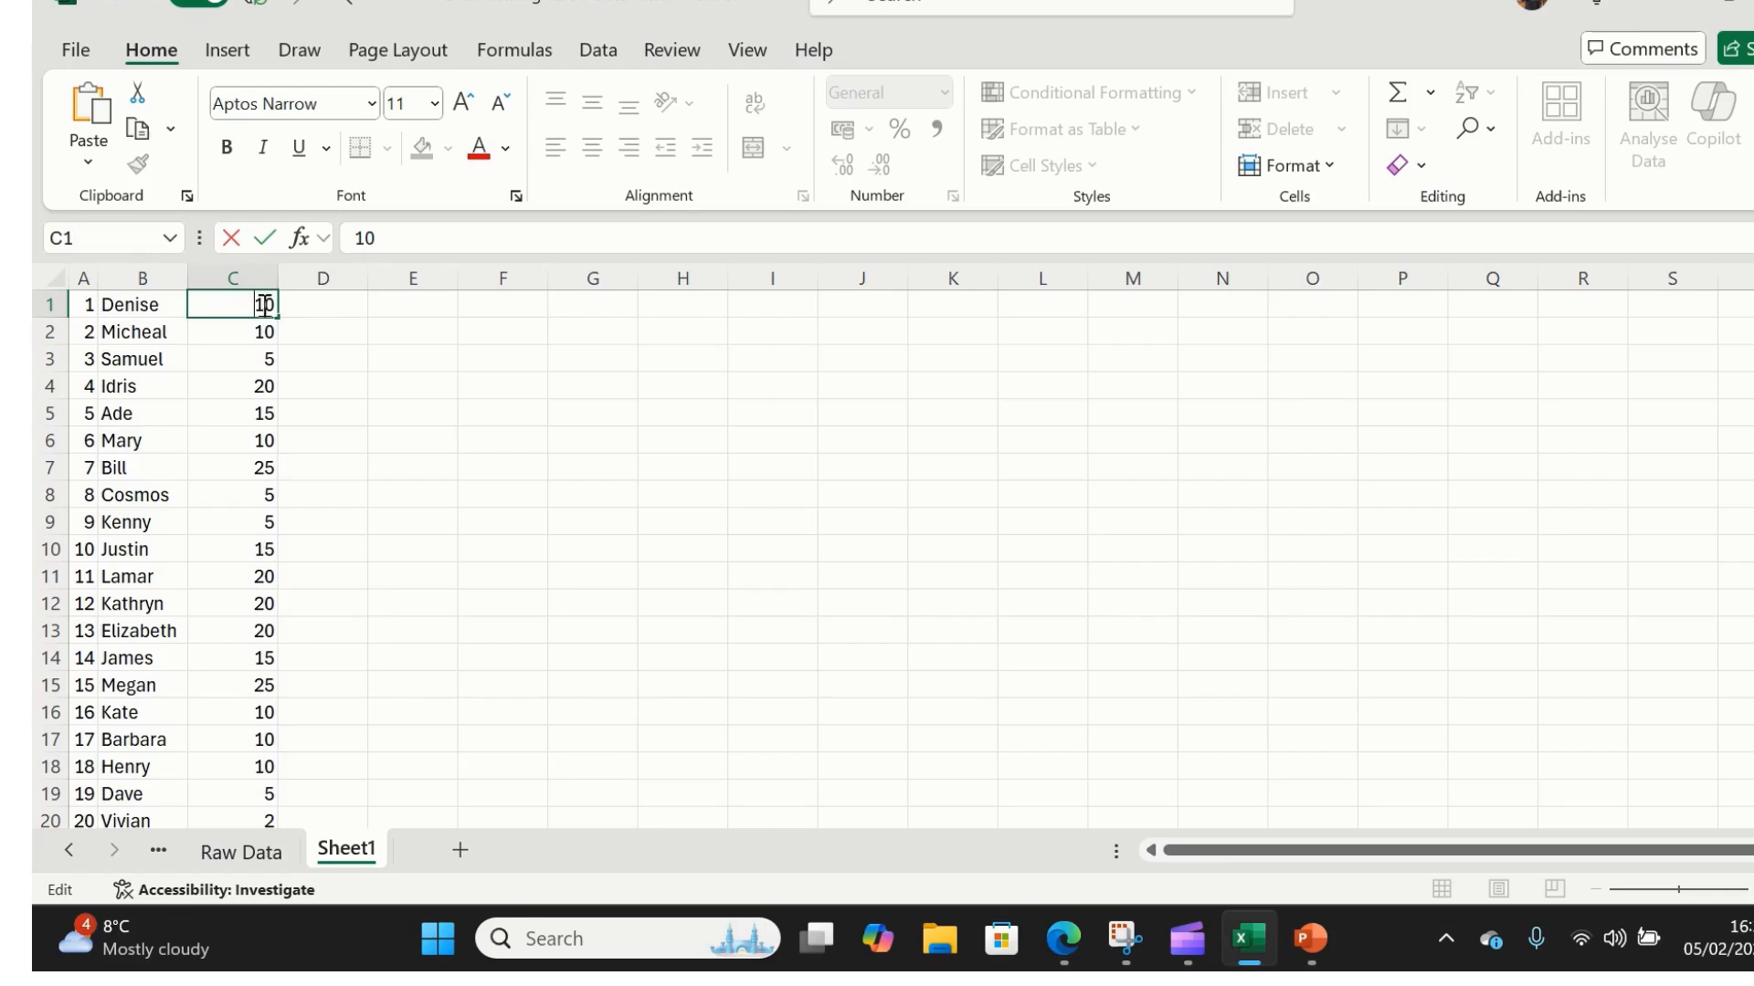
type("£")
left_click(330, 381)
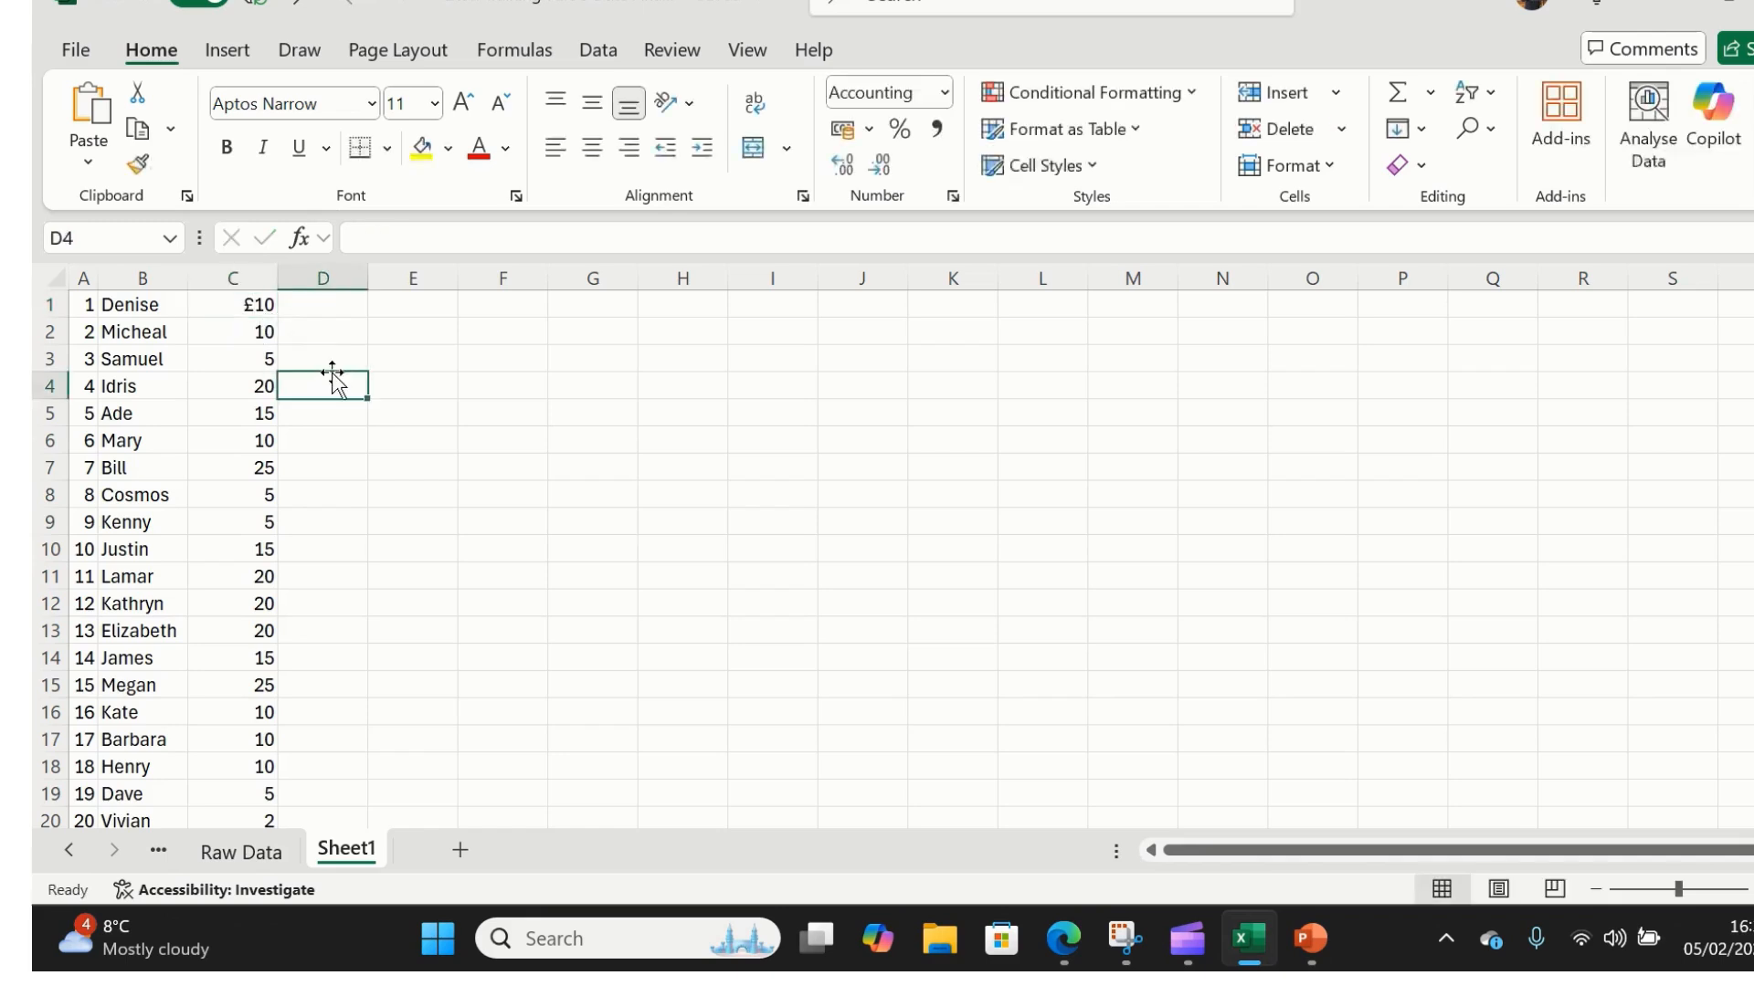
left_click(240, 303)
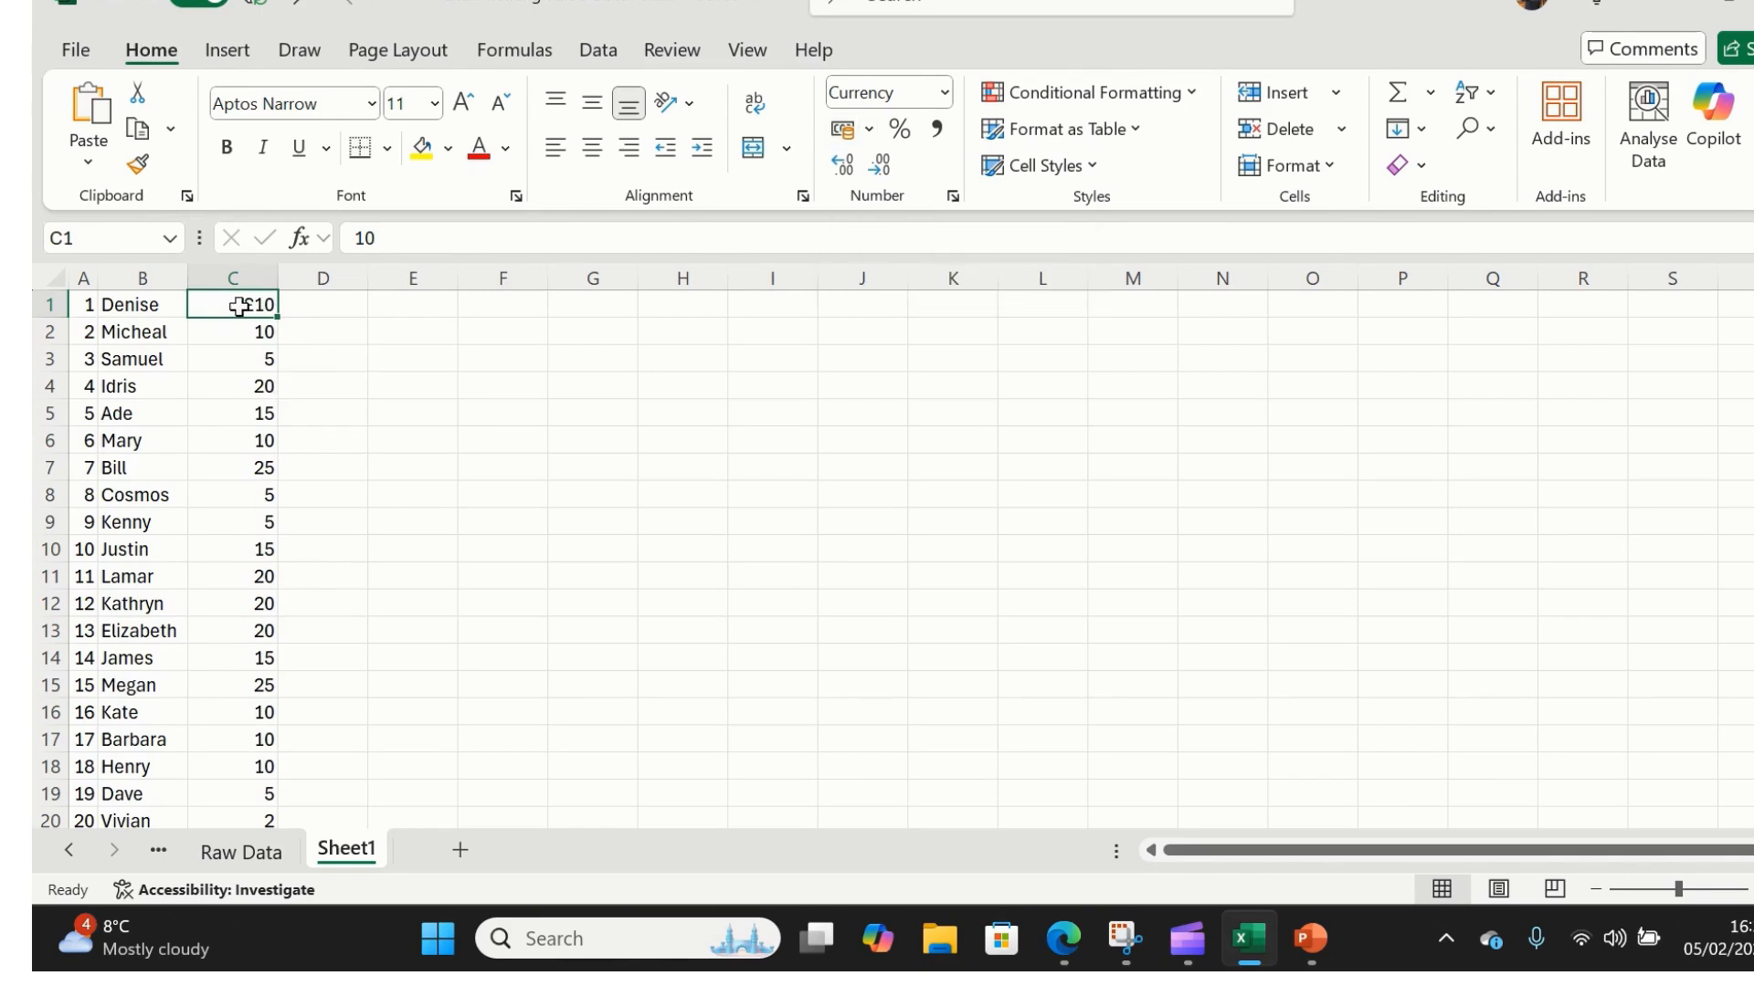
- Apply £ English (United Kingdom) accounting format to C2 and pick it up with Format Painter
left_click(228, 334)
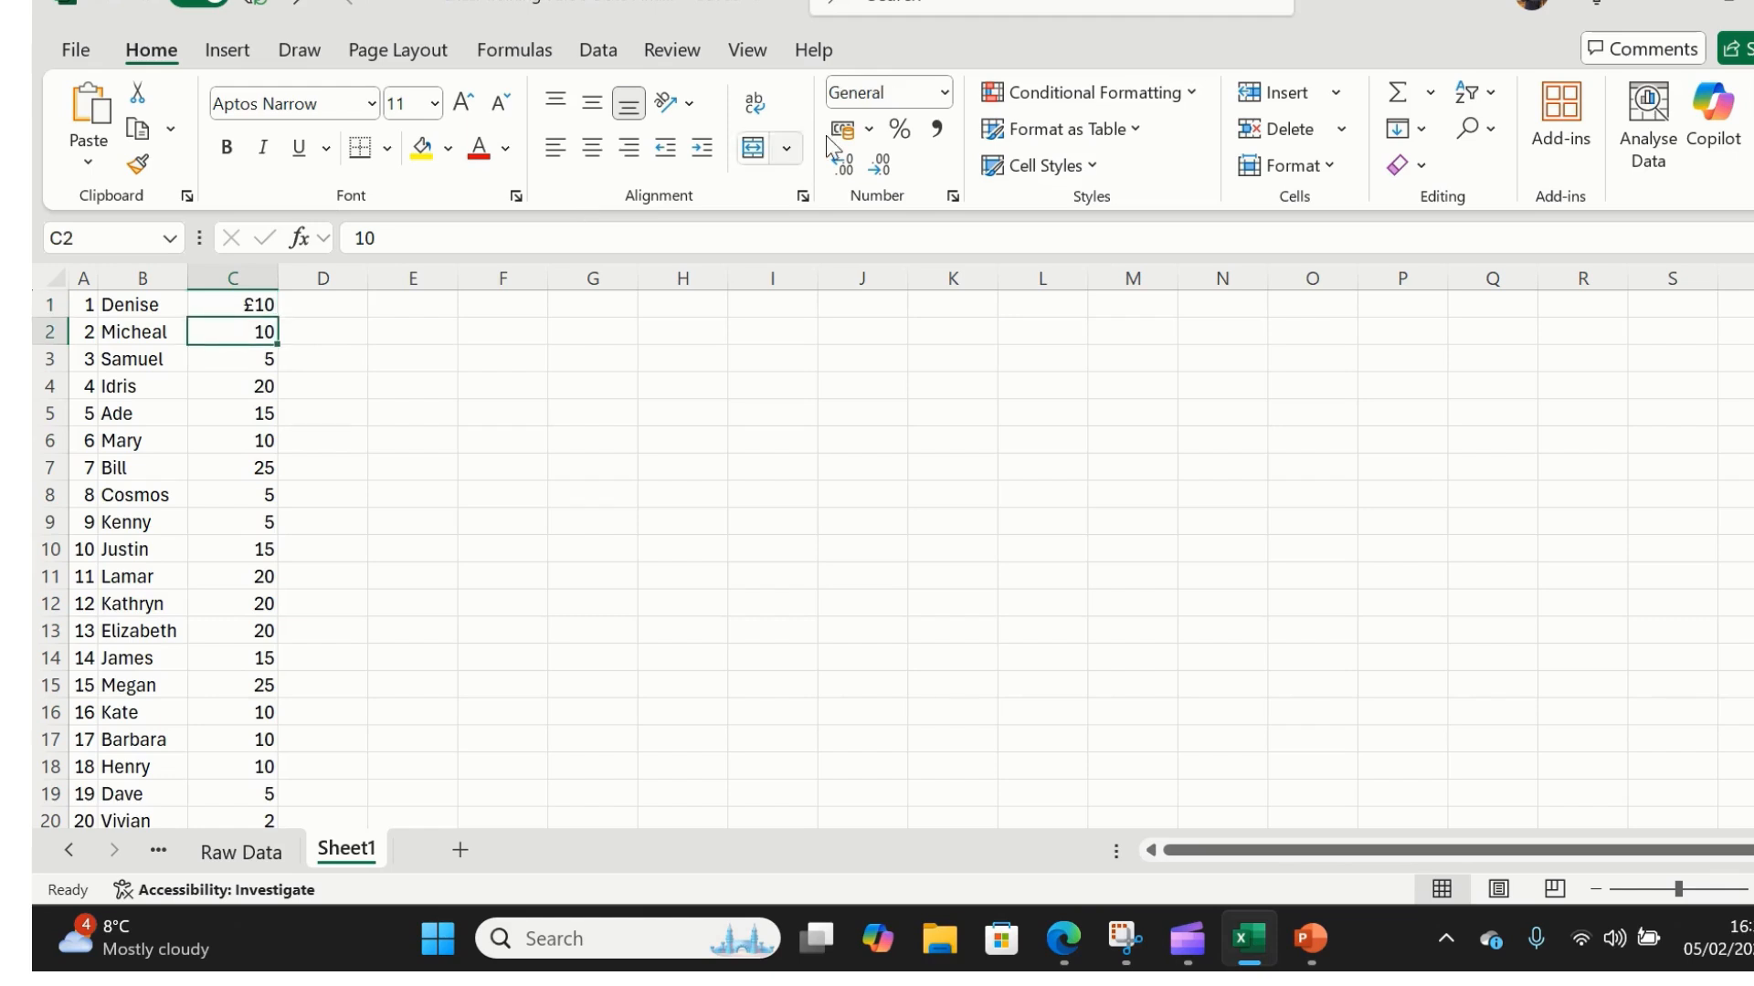
left_click(871, 129)
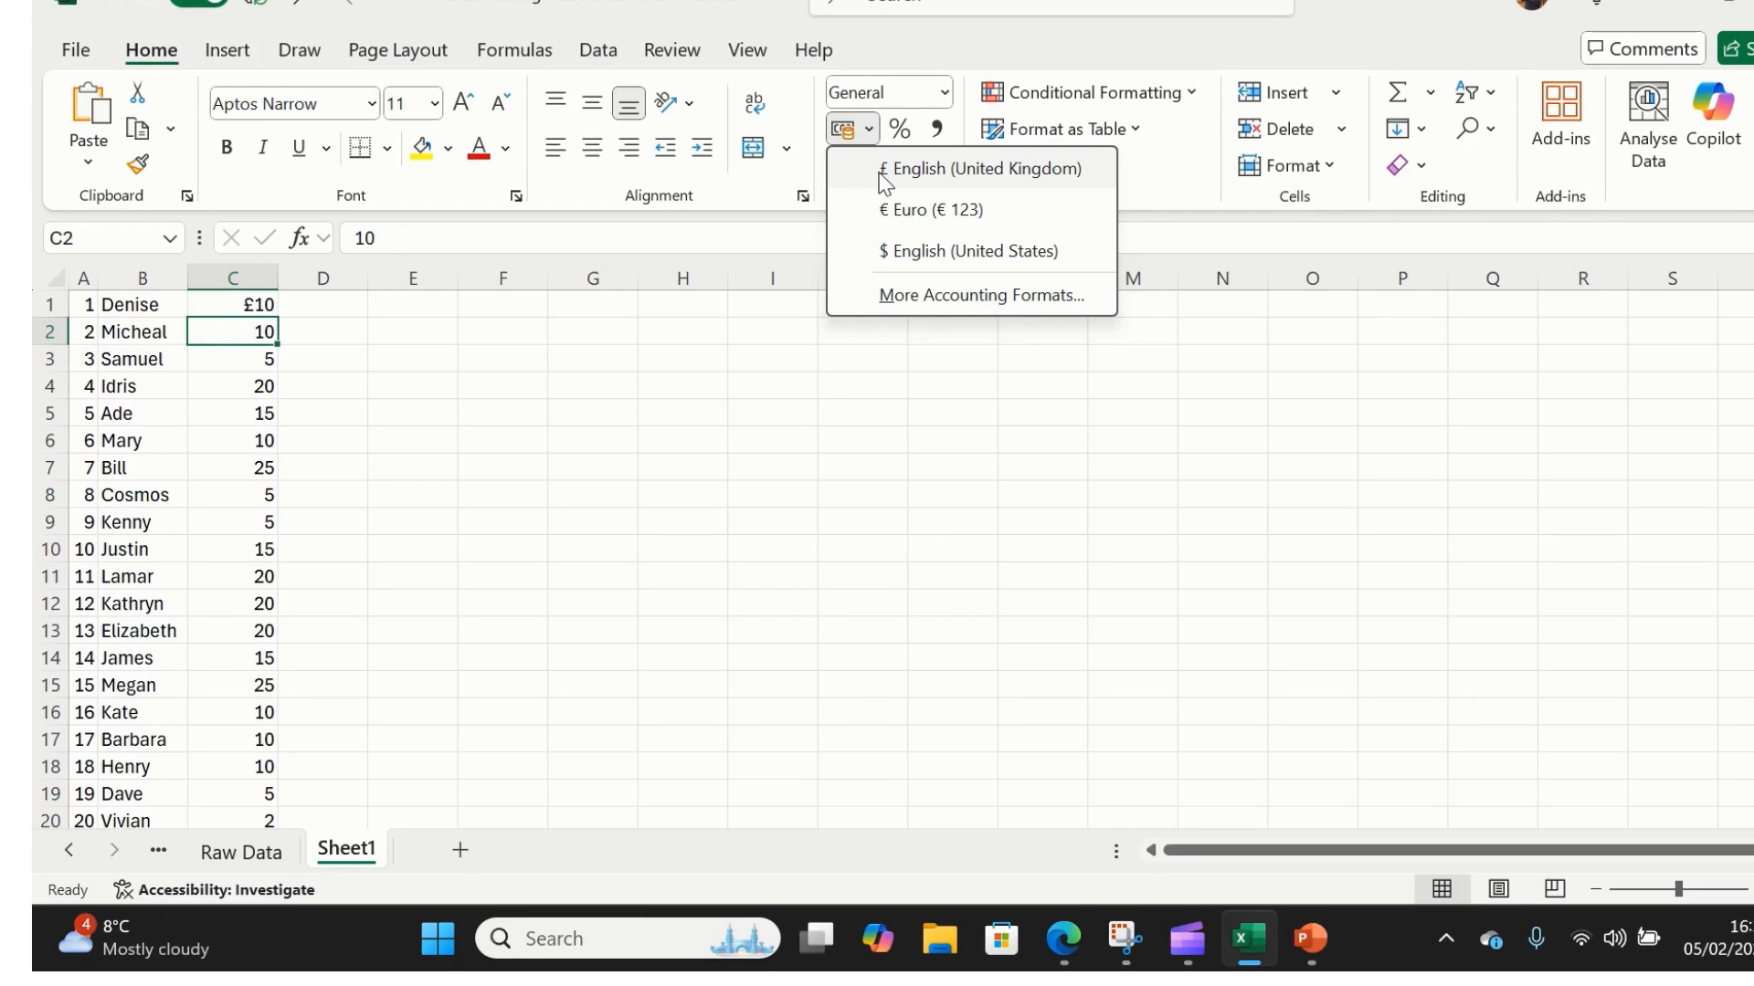
left_click(950, 169)
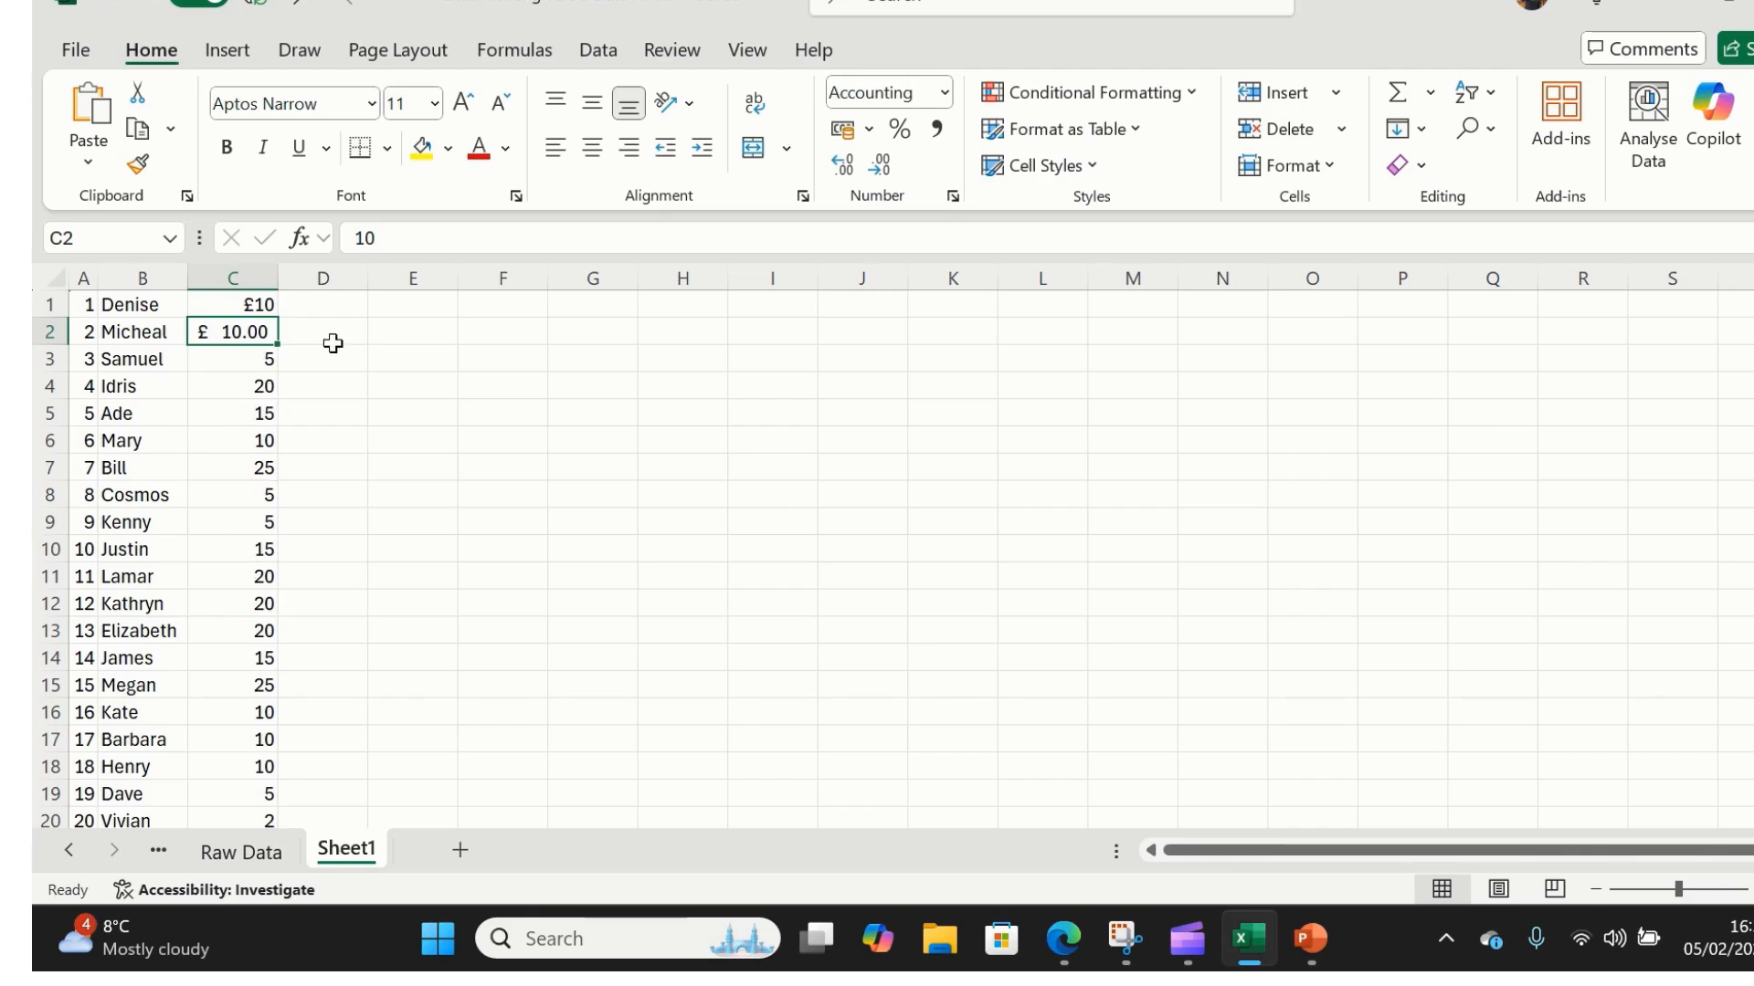
left_click(137, 165)
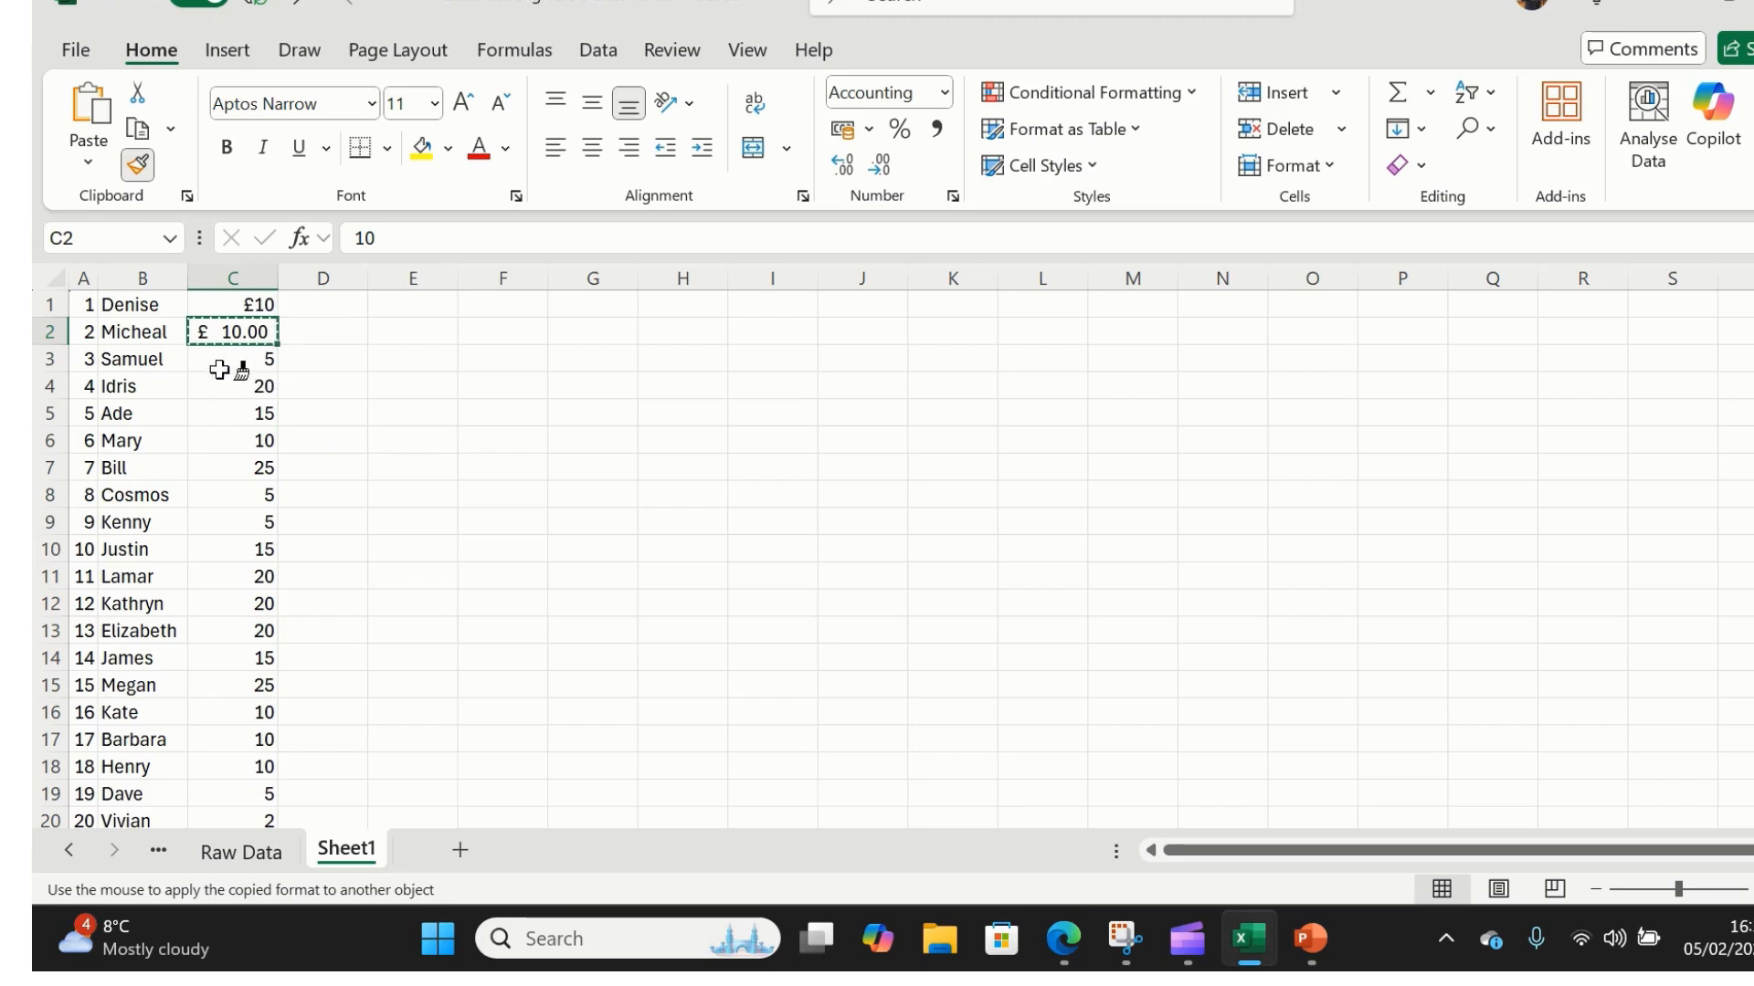
- Paint the £ accounting format onto C3 and C4, then undo it with Ctrl+Z
left_click(223, 358)
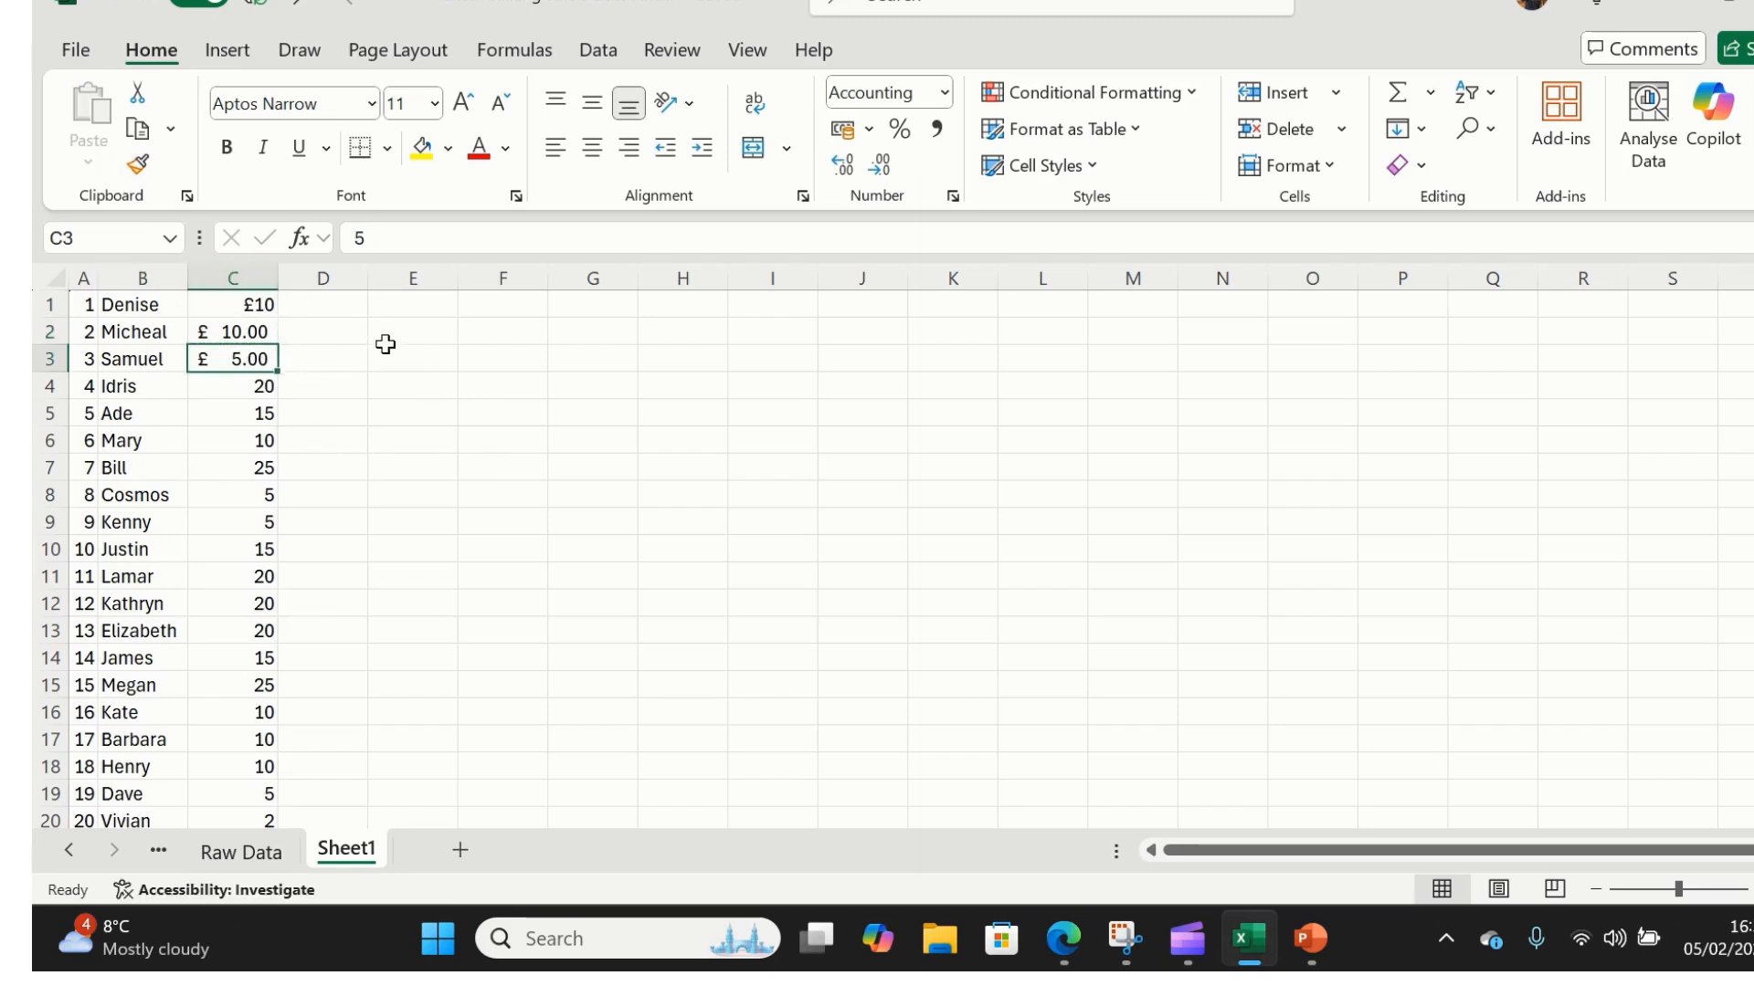
left_click(138, 167)
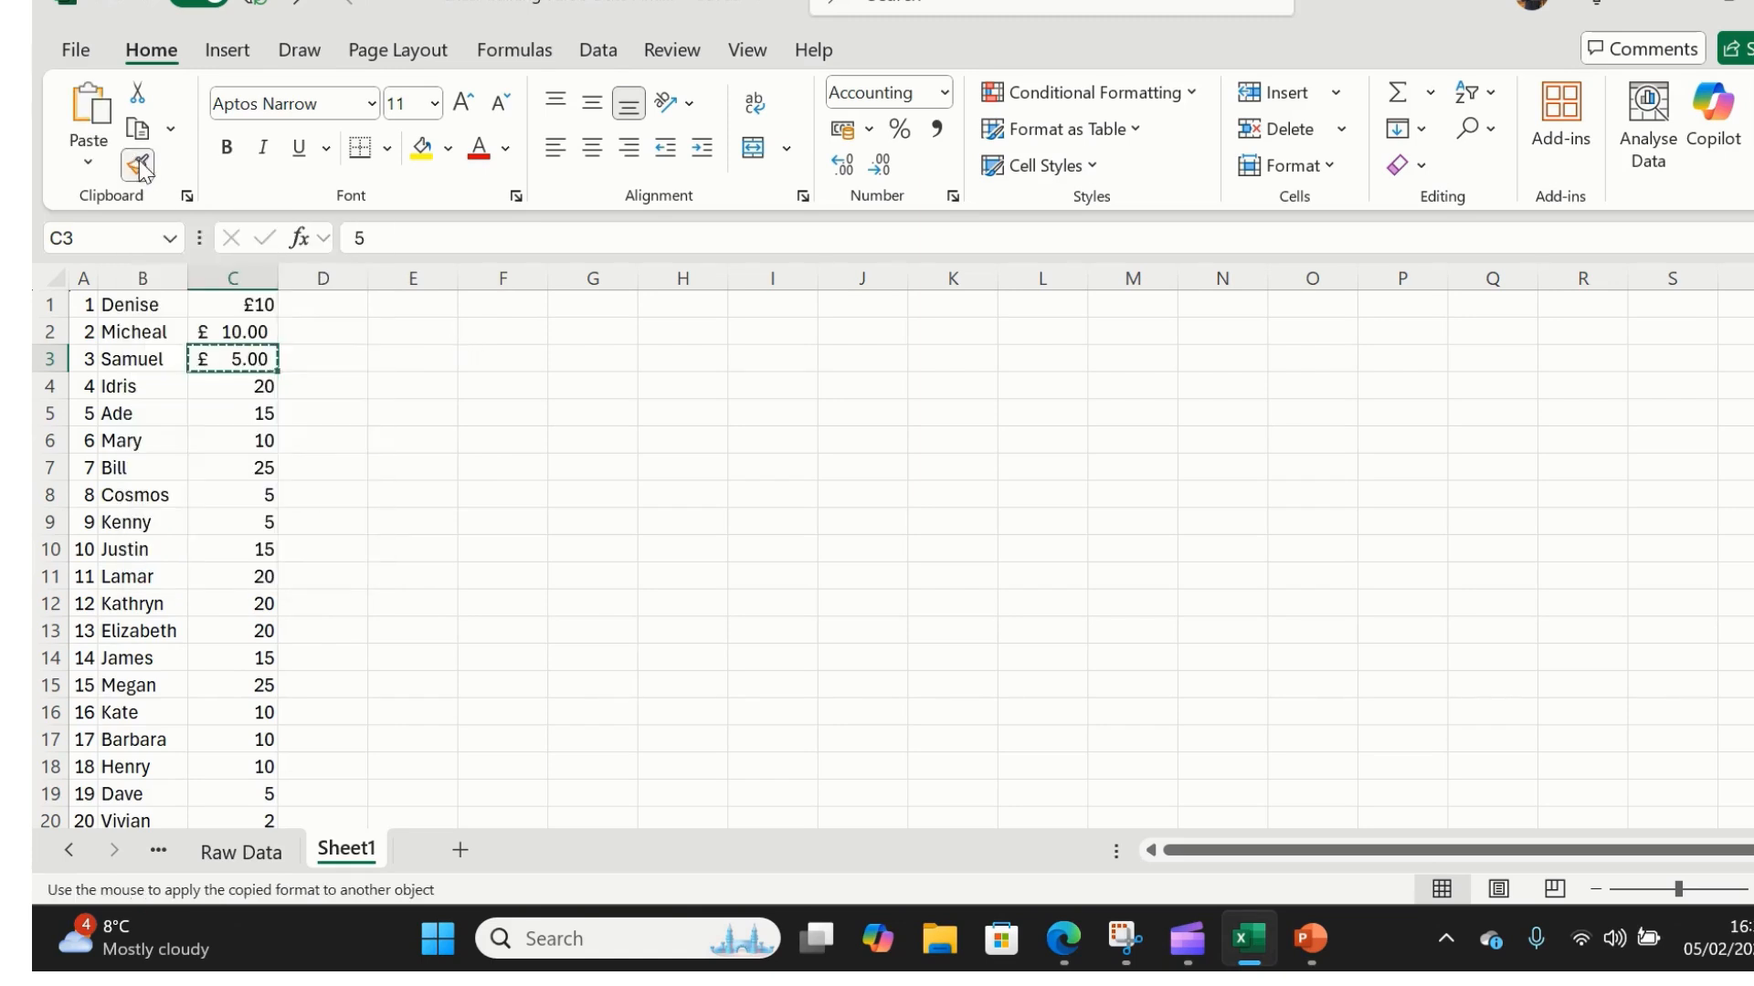
left_click(221, 387)
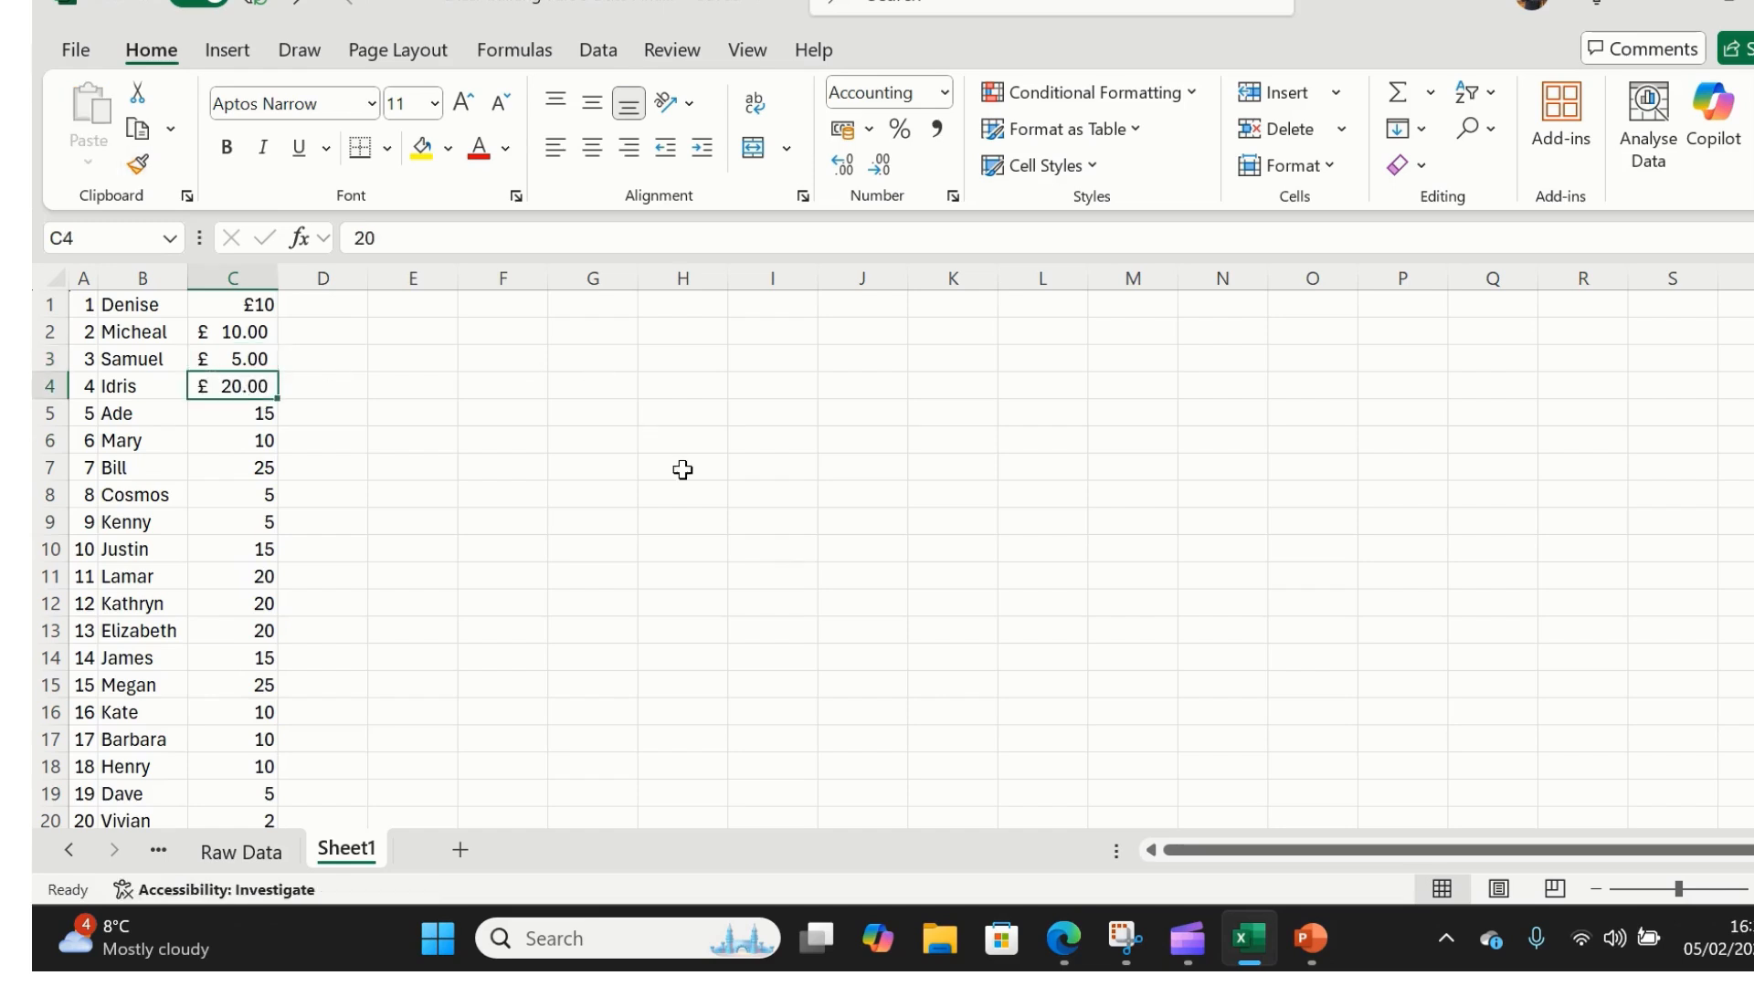
key("ctrl+z")
key("ctrl+z")
key("ctrl+z")
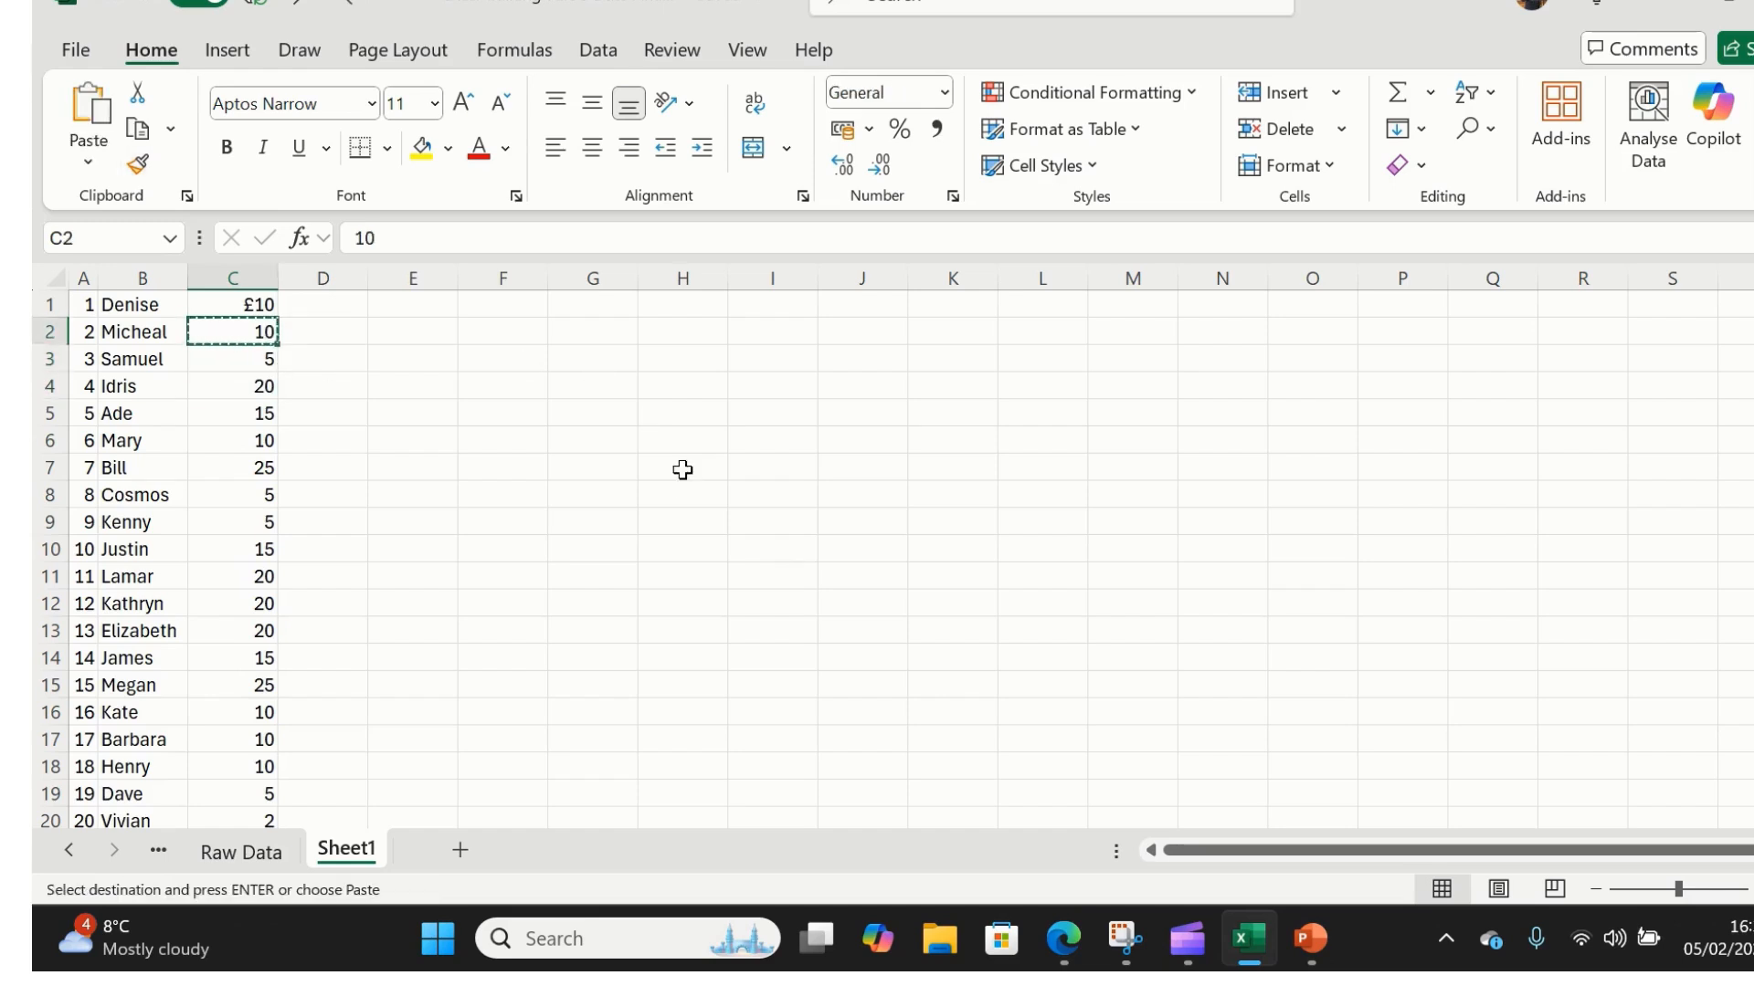
- Apply £ English (United Kingdom) accounting format to the whole of column C
left_click(717, 442)
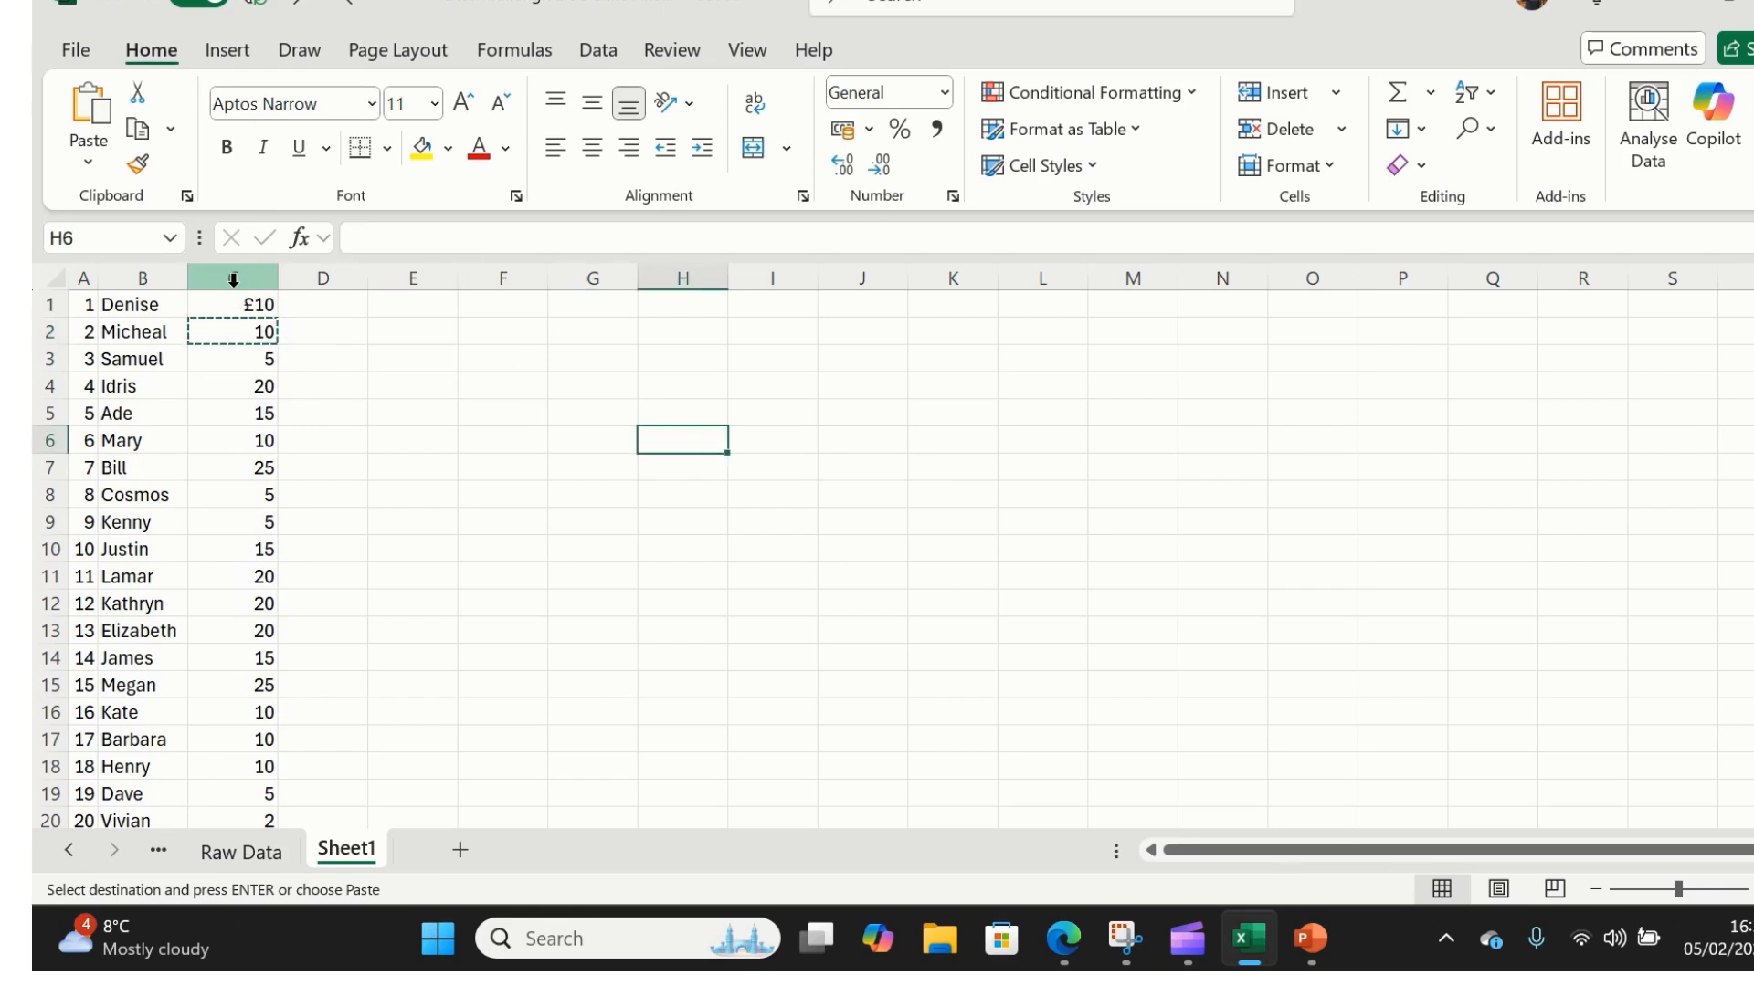
left_click(233, 278)
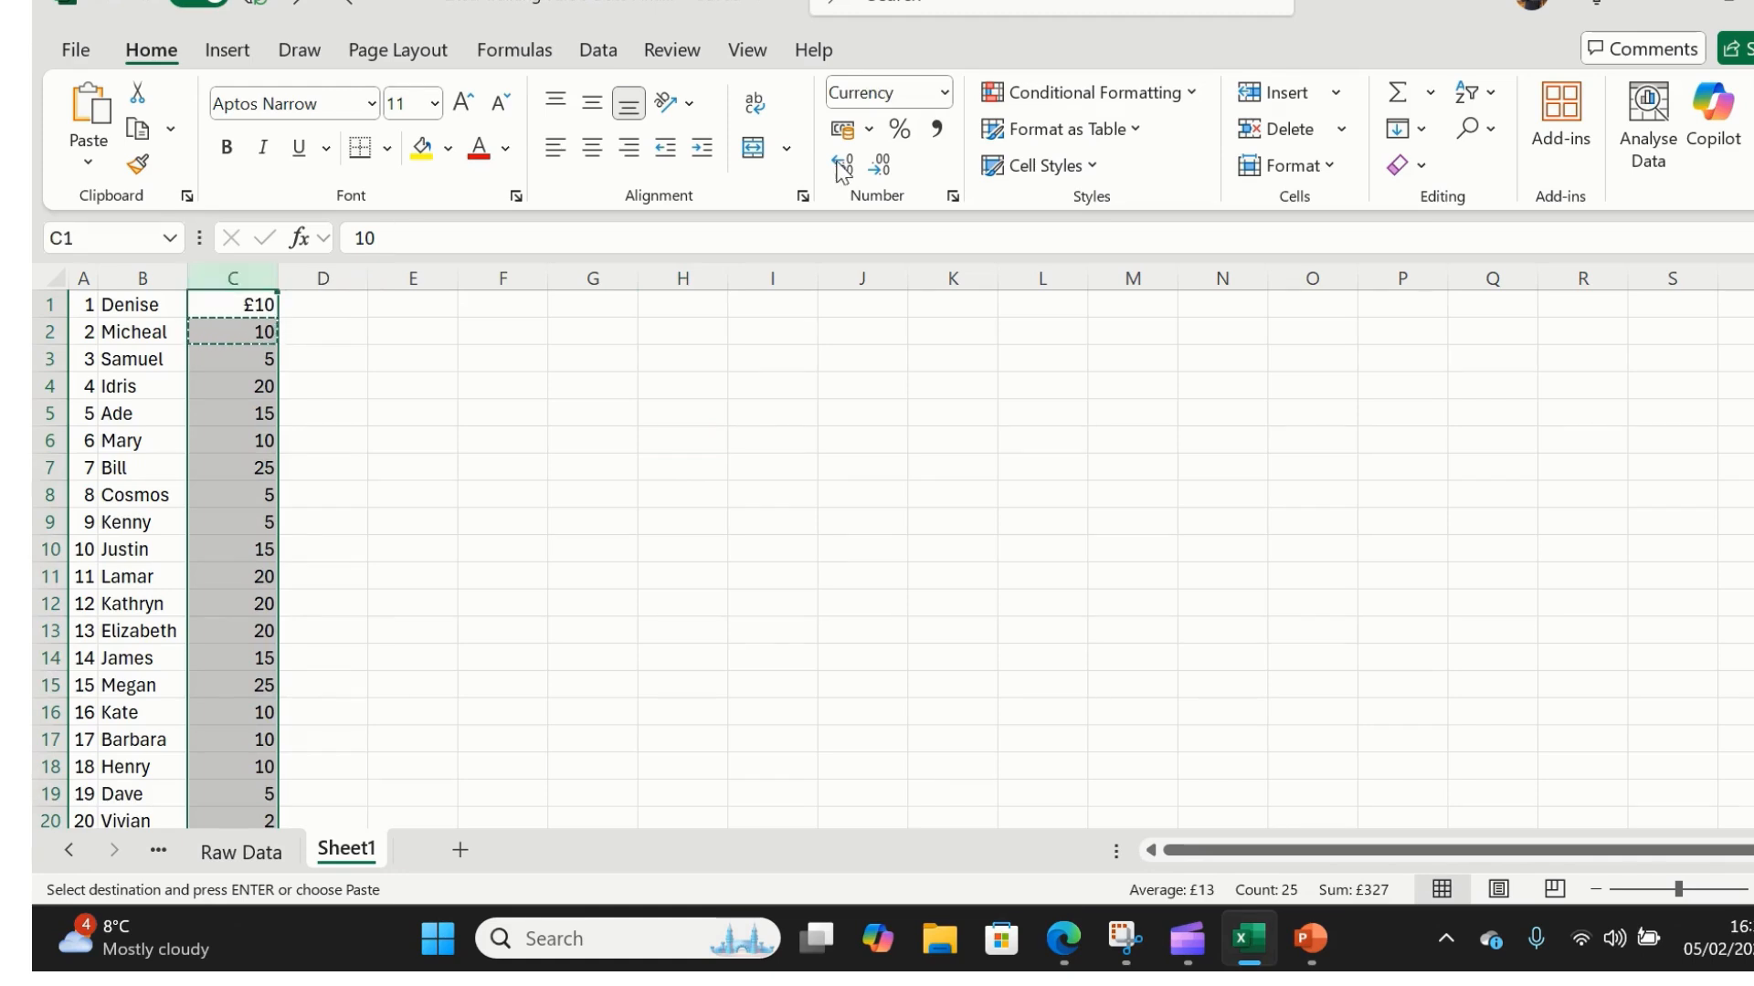
left_click(868, 130)
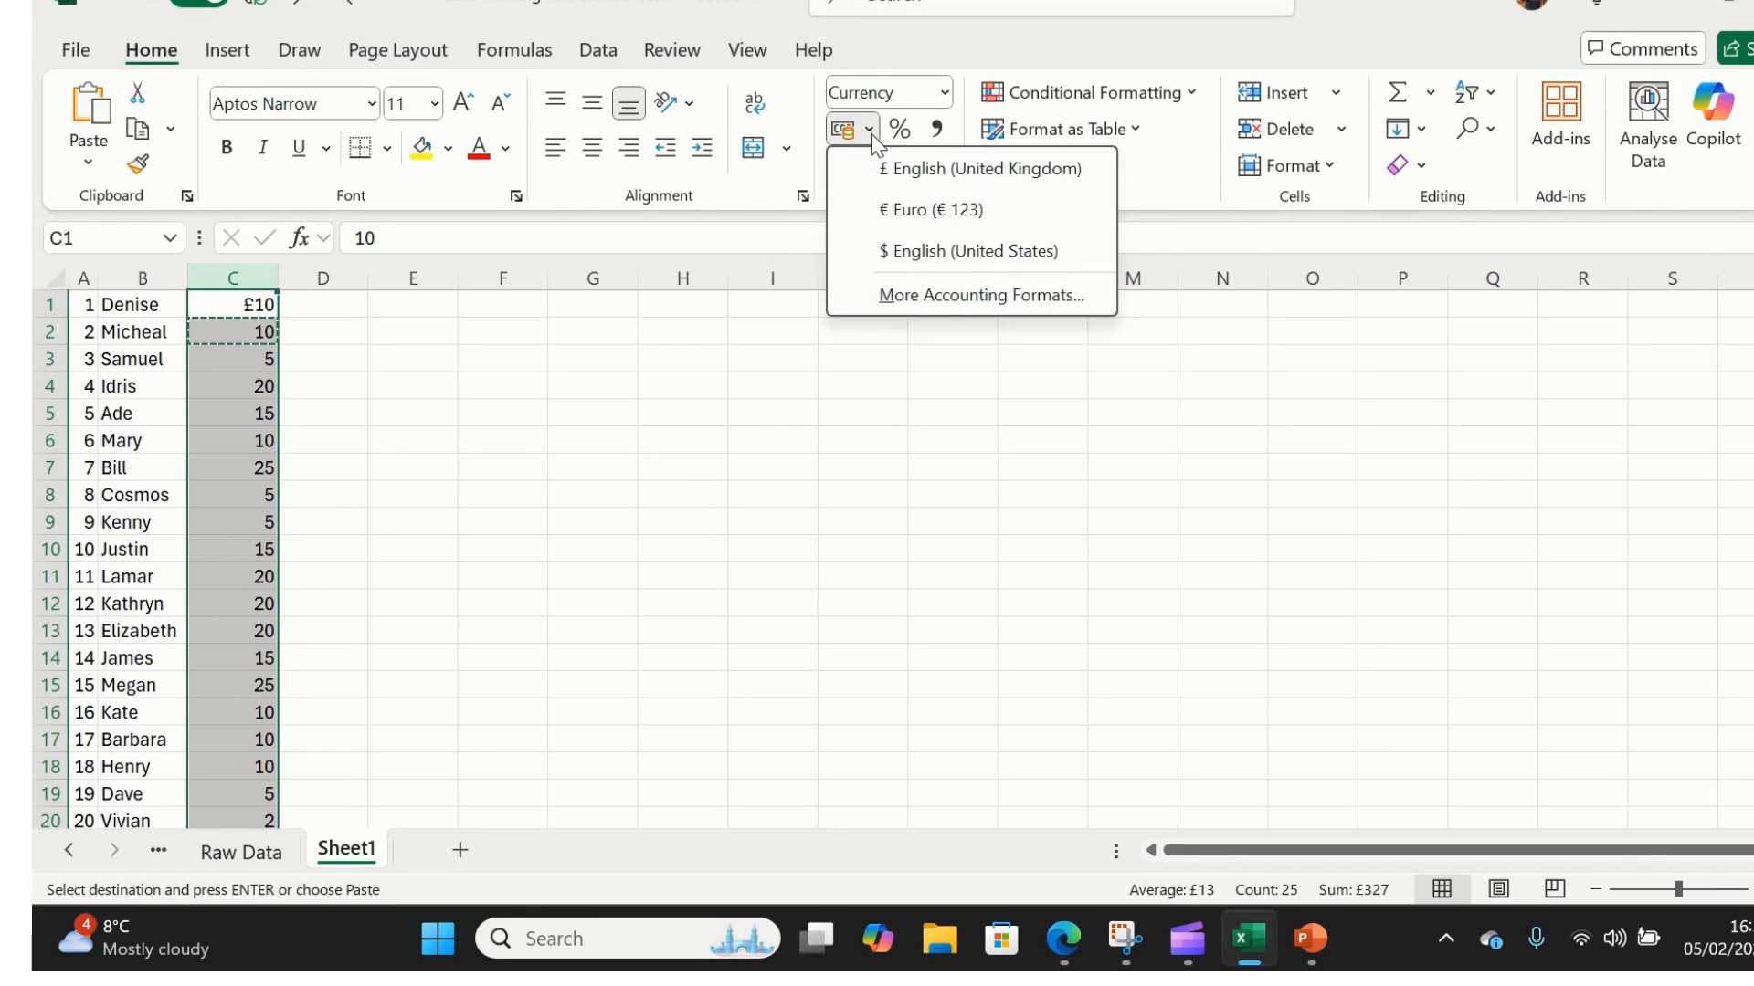
left_click(890, 169)
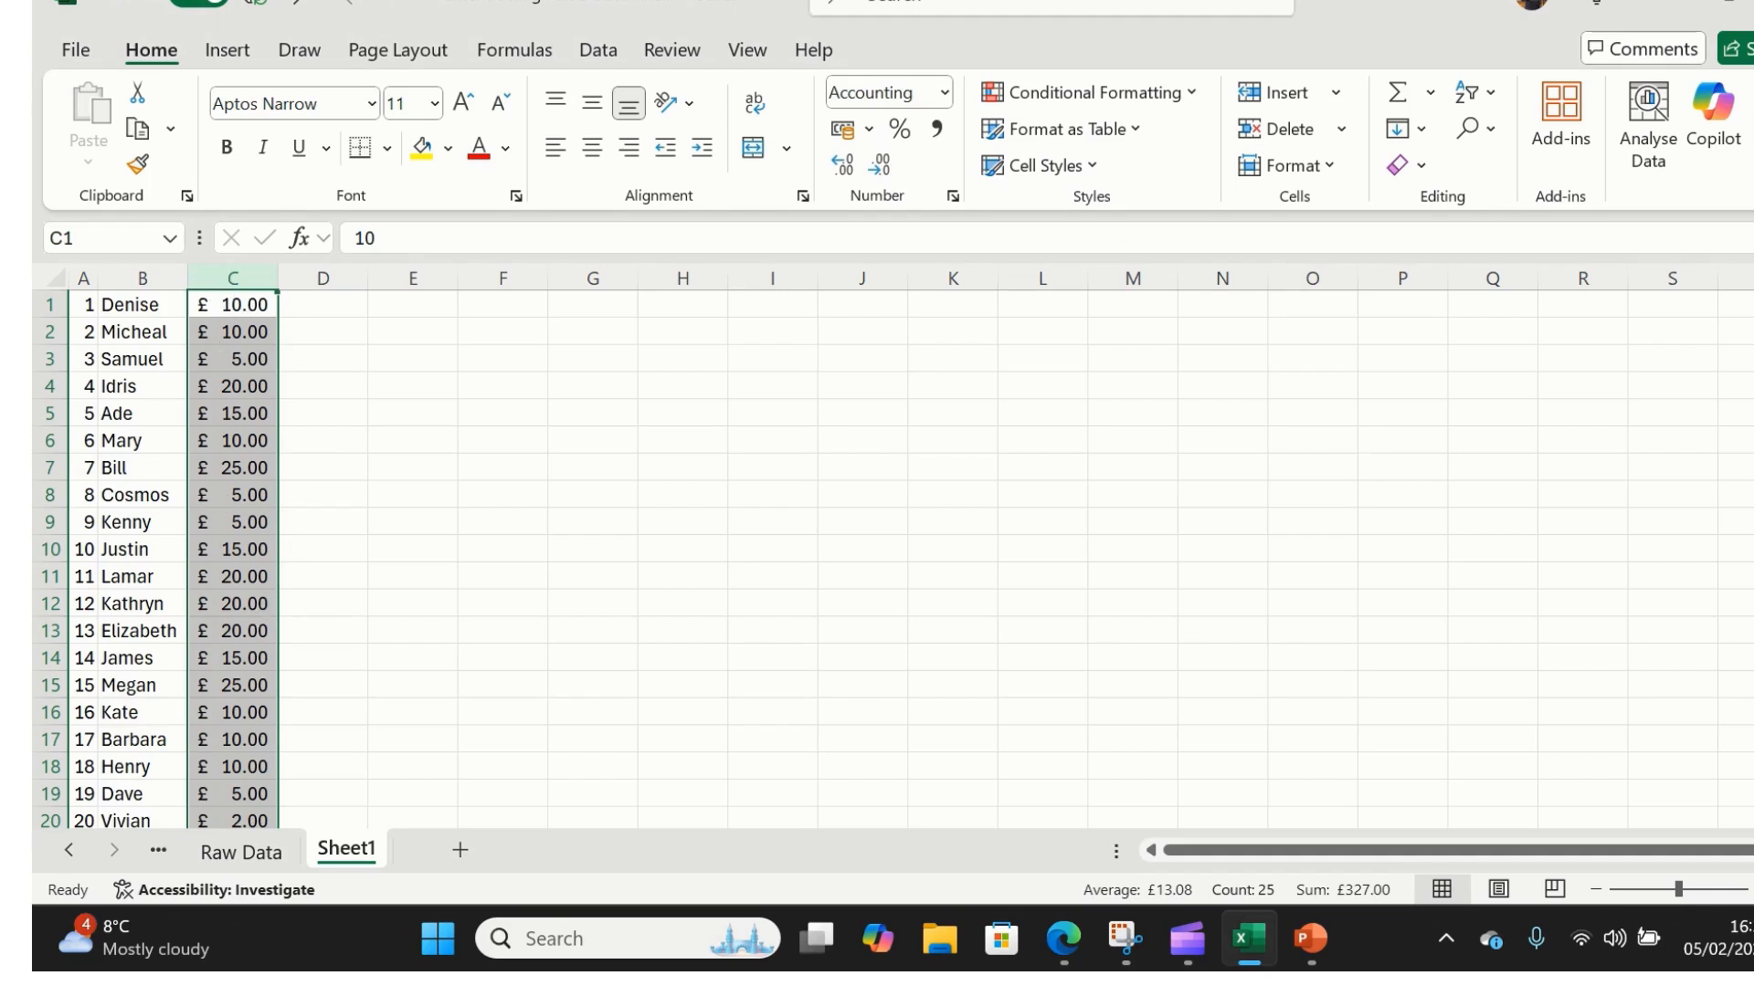
scroll(895, 559, "down", 2)
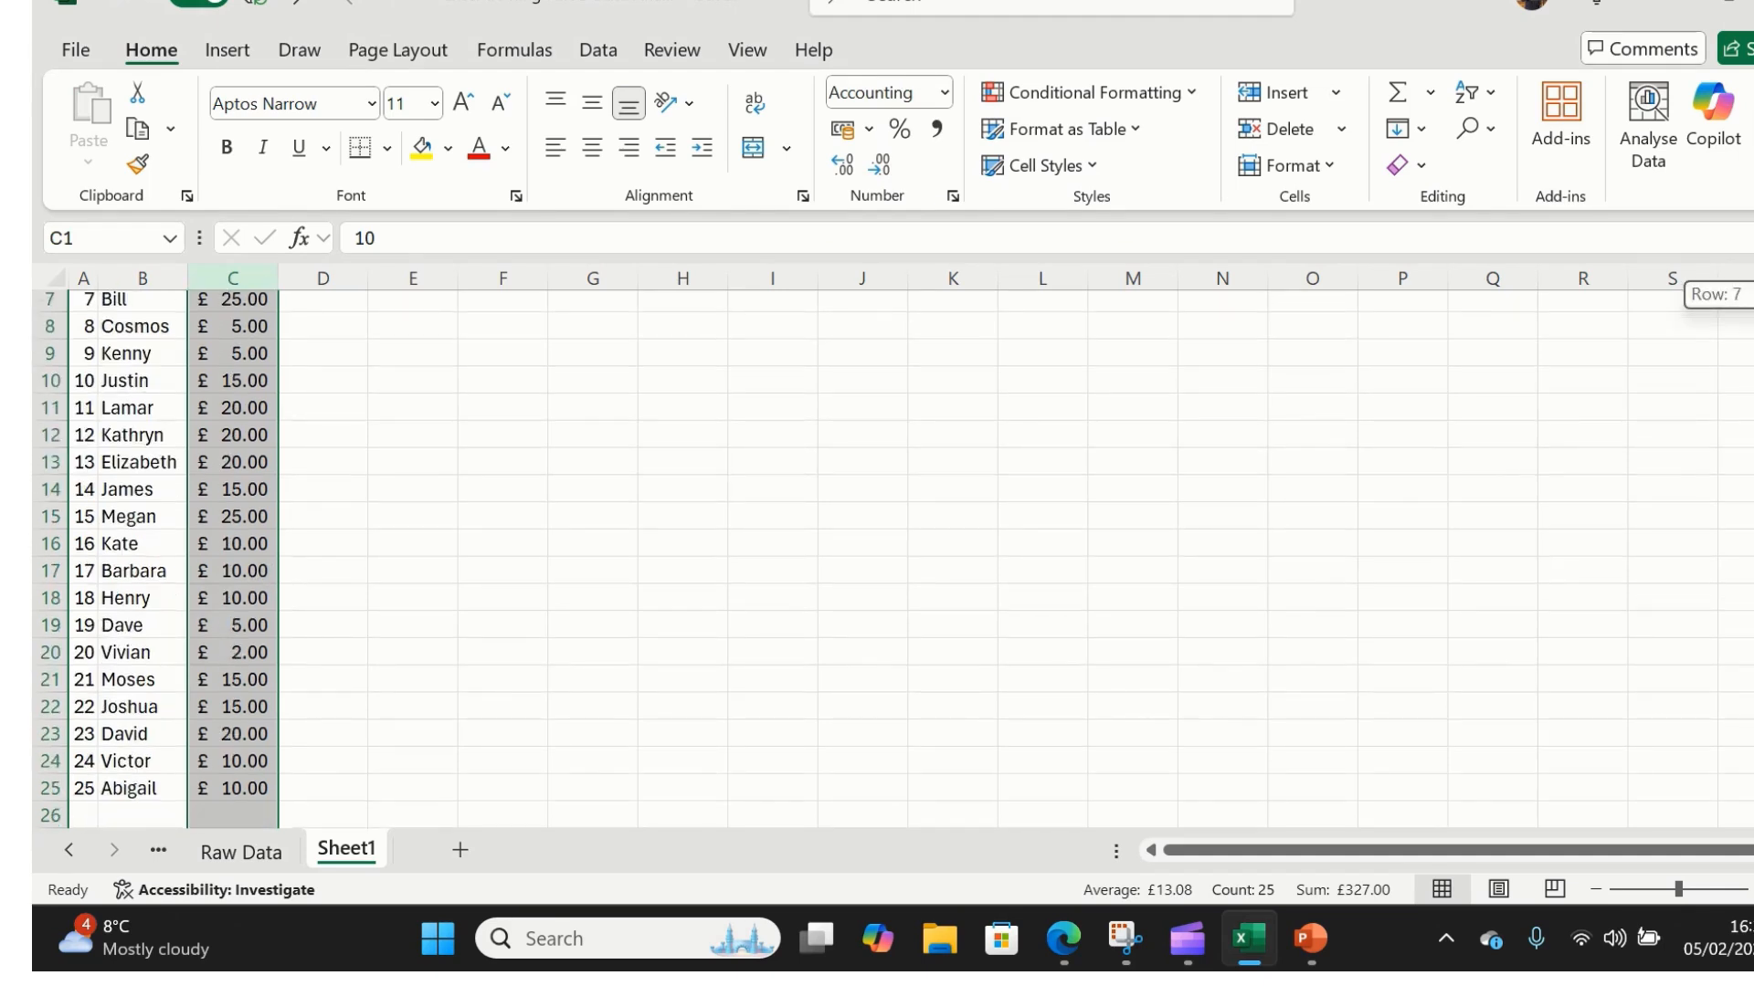
scroll(895, 559, "up", 2)
scroll(895, 559, "down", 2)
scroll(896, 559, "up", 2)
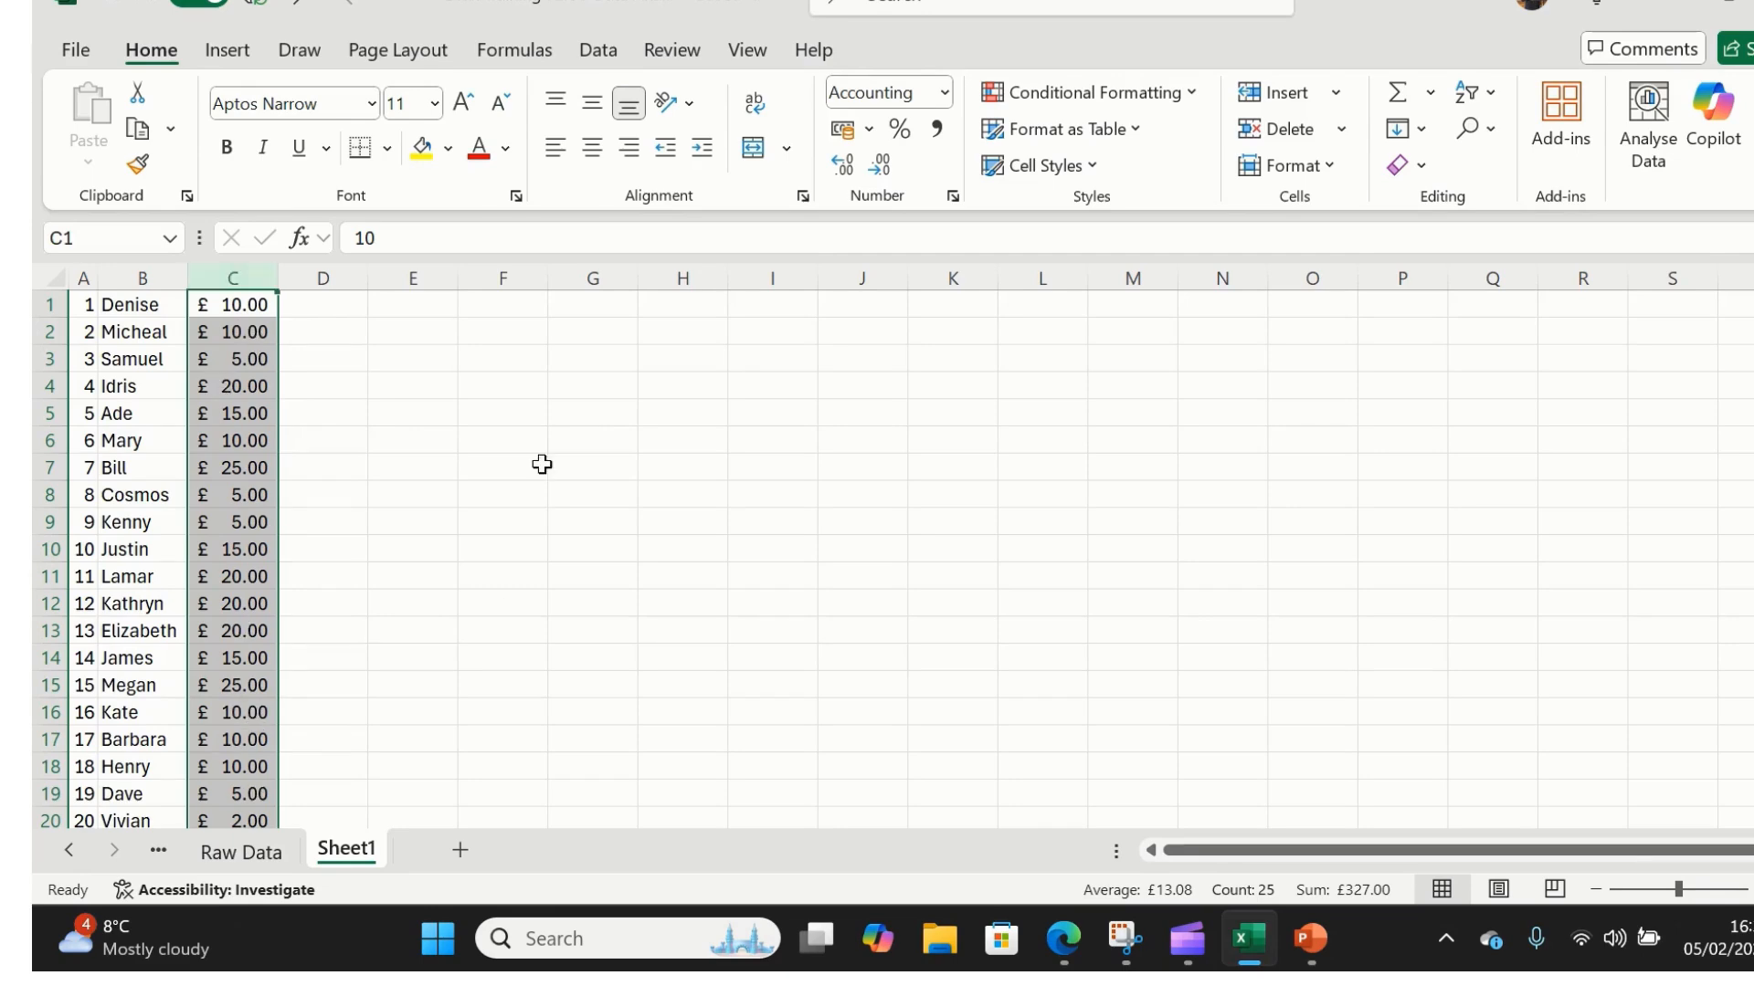
- Format column D as $ English (United States) accounting, then select cell D1
left_click(329, 274)
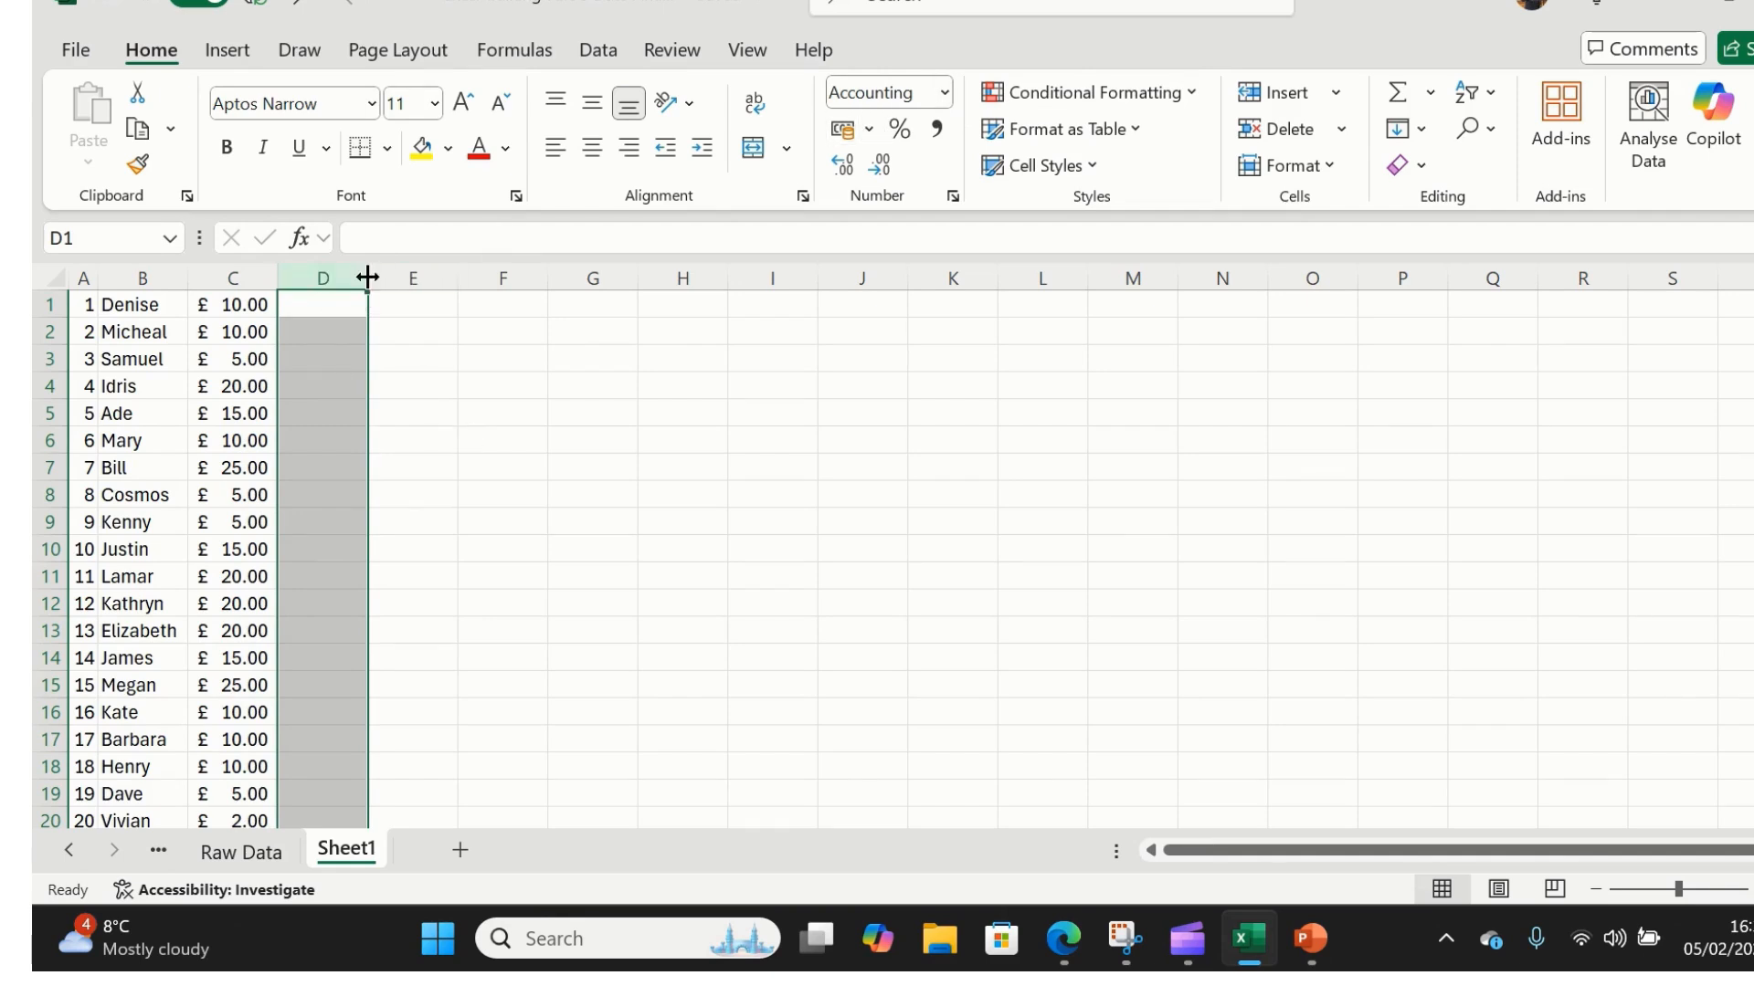
left_click(869, 129)
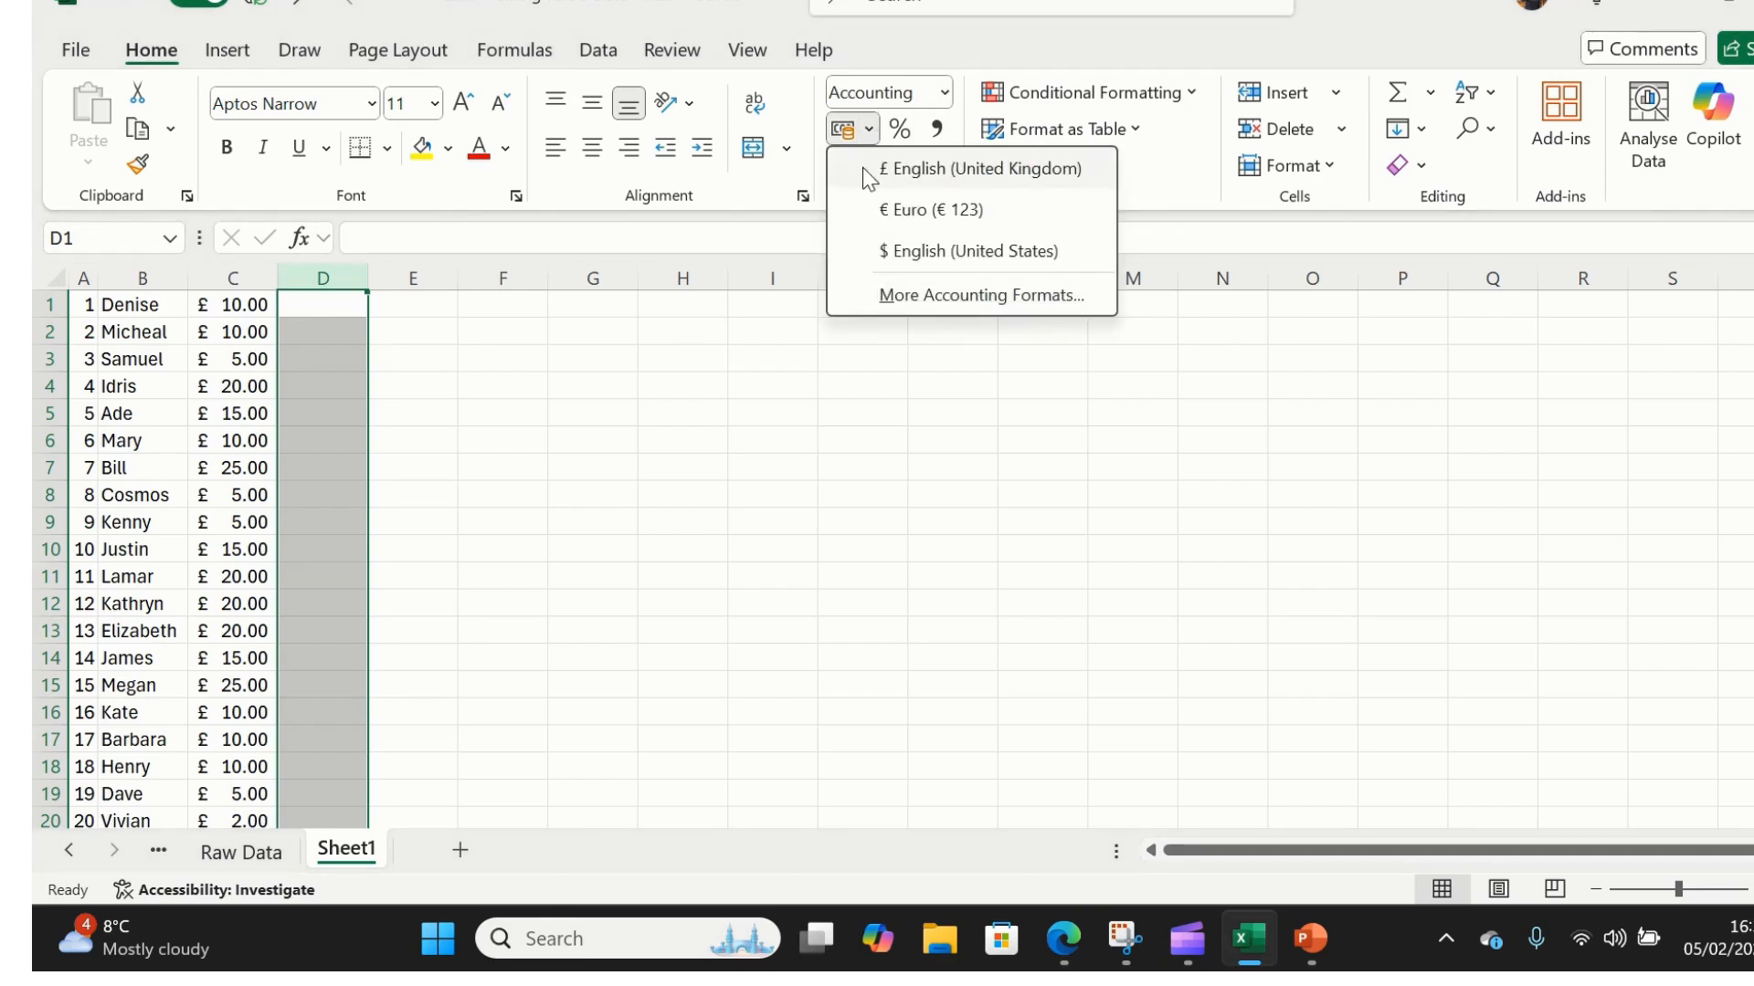
left_click(862, 249)
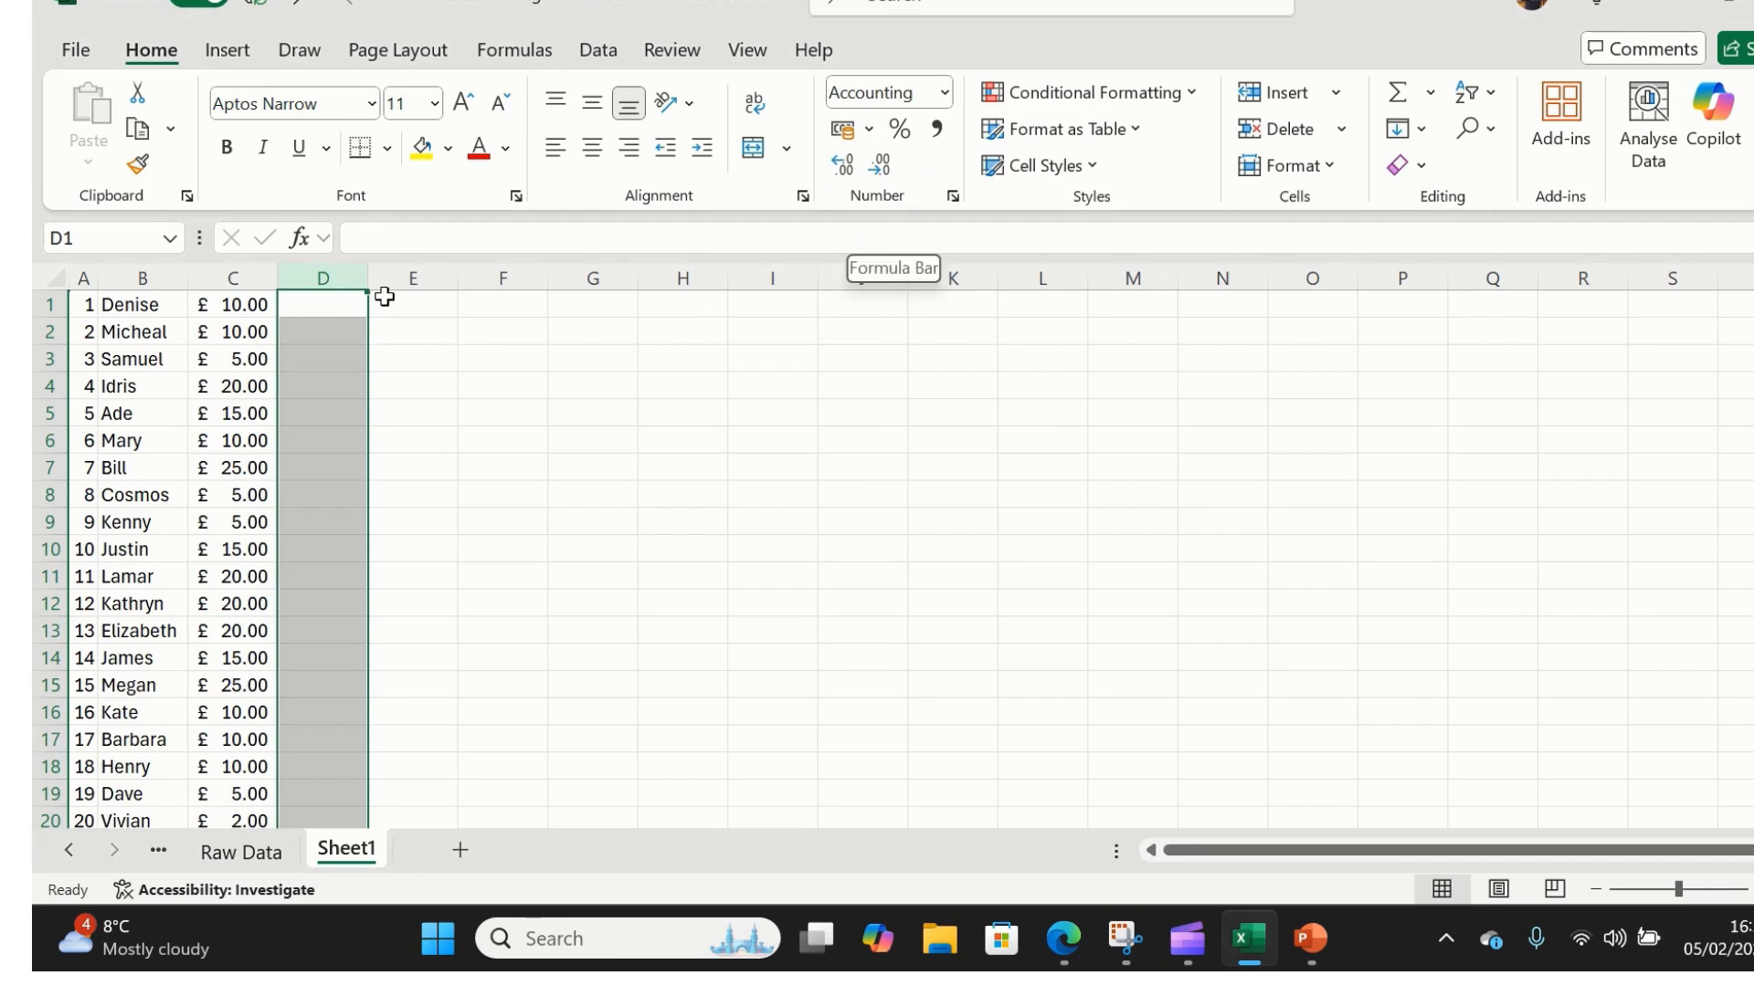
left_click(452, 385)
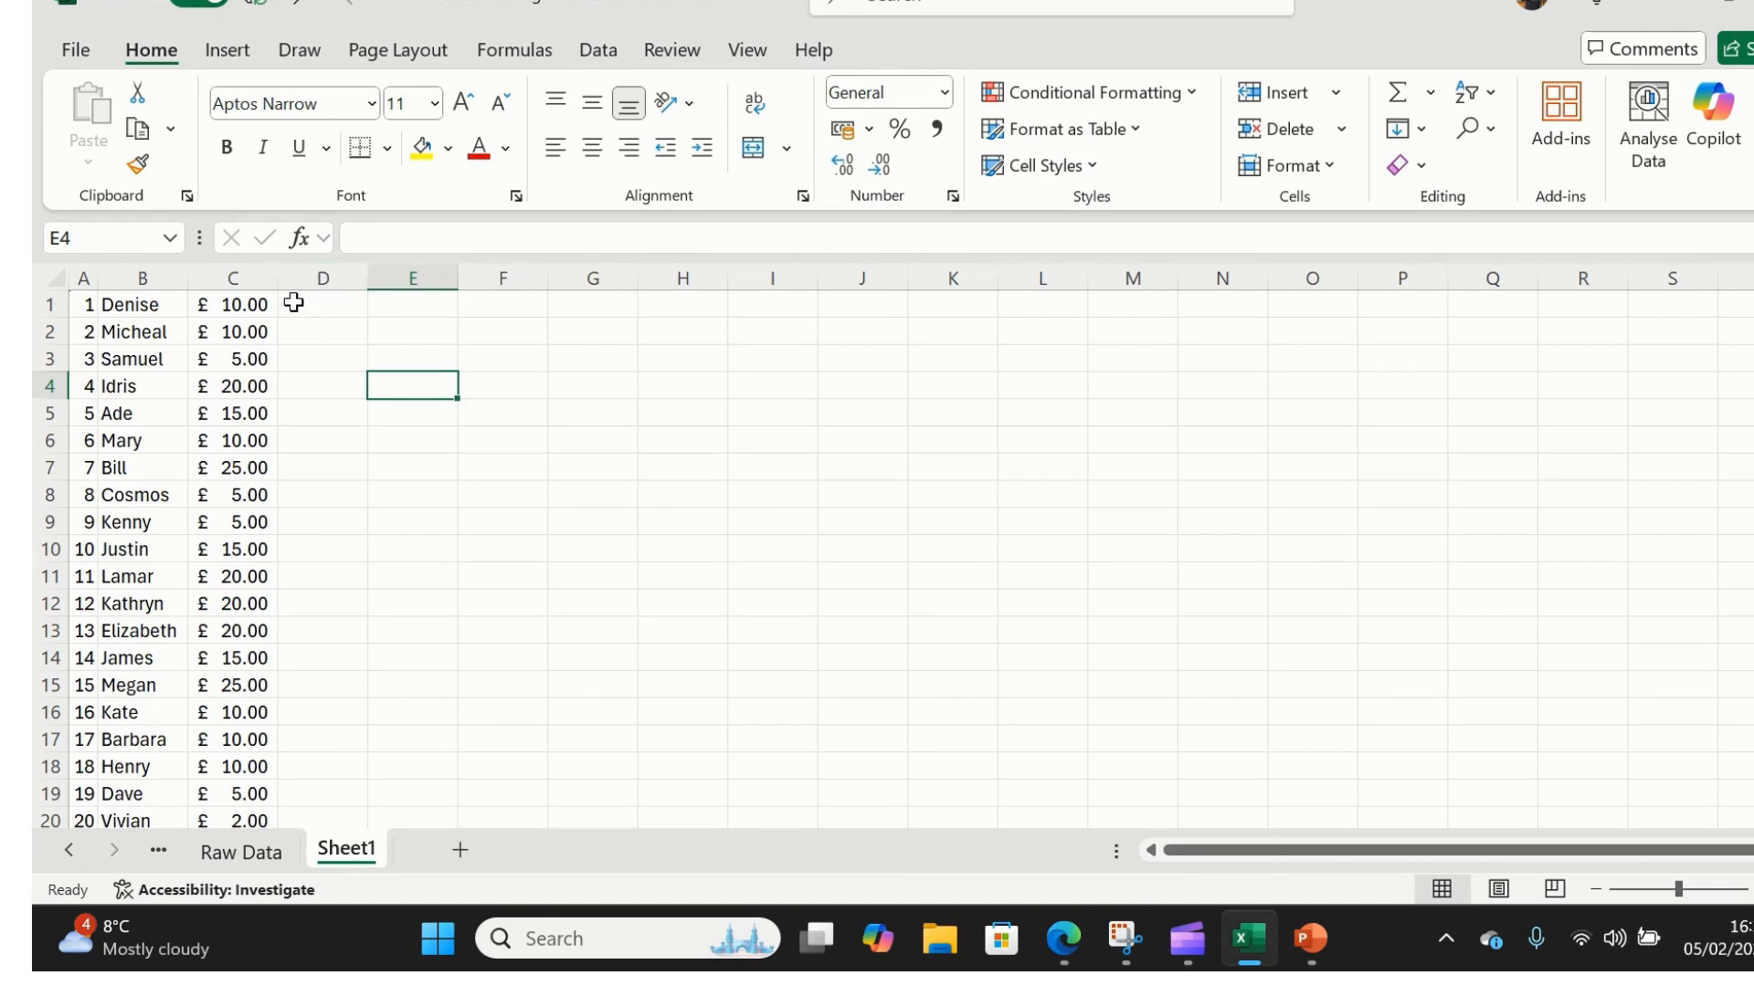
left_click(324, 302)
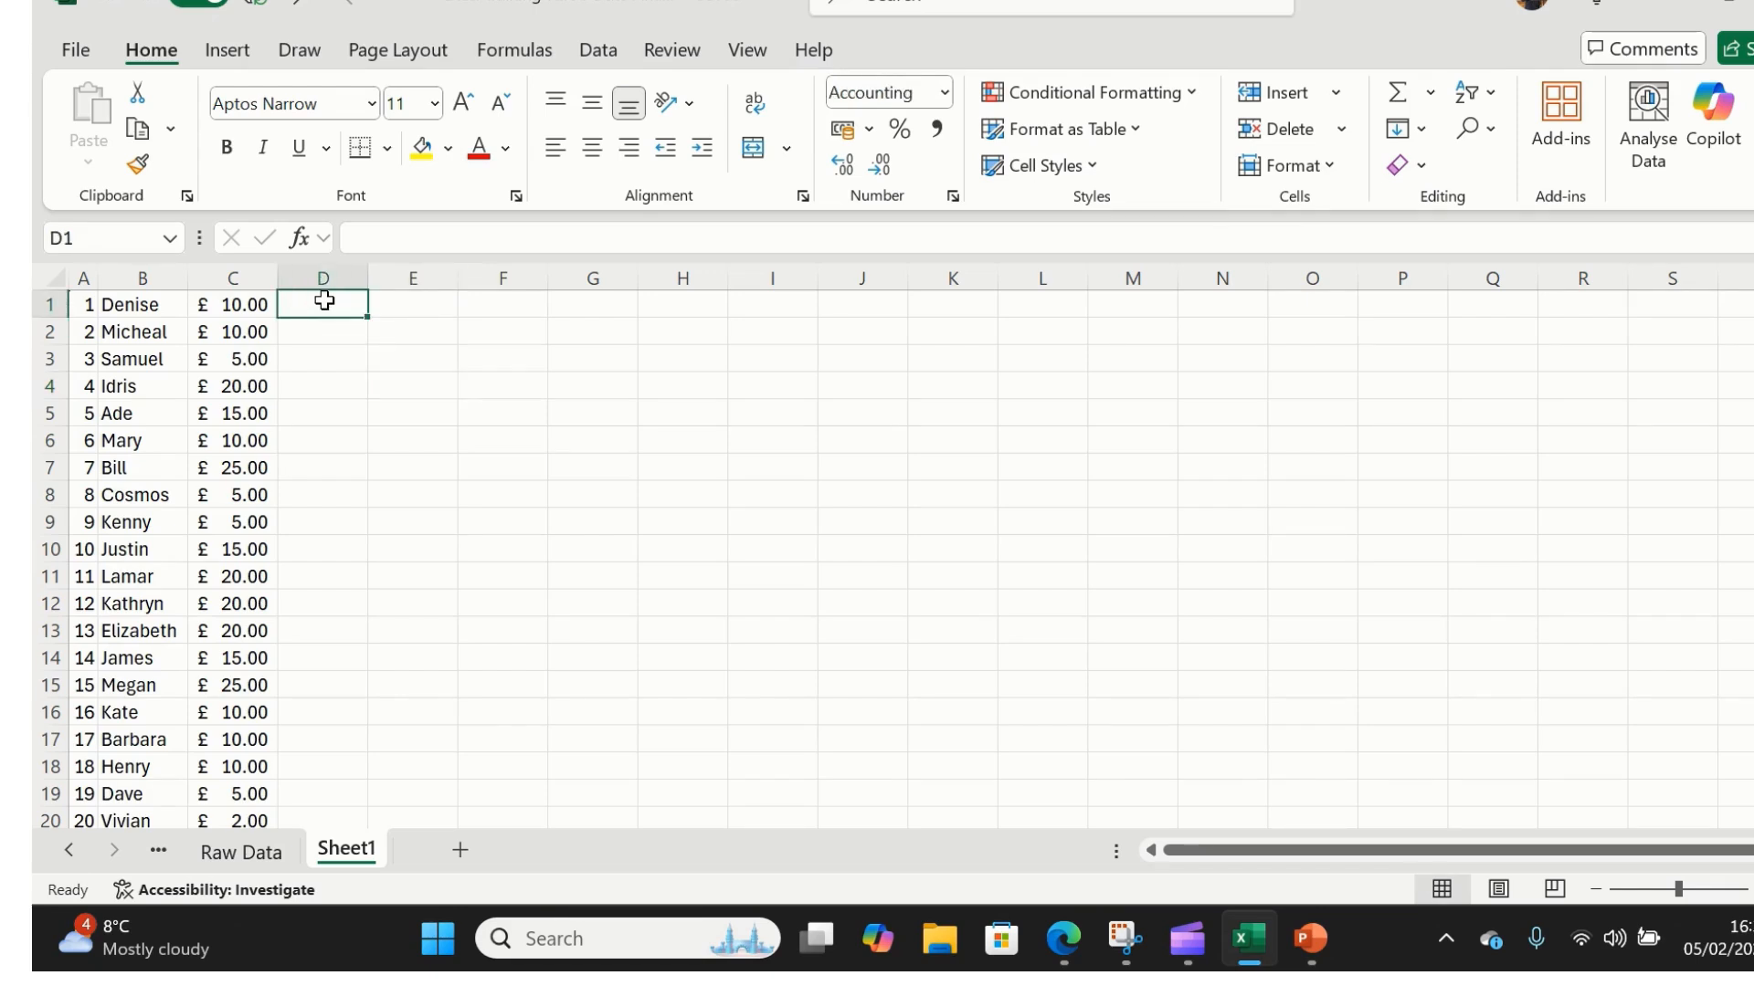
- Enter 10, 20 and 30 into cells D1, D2 and D3
type("10")
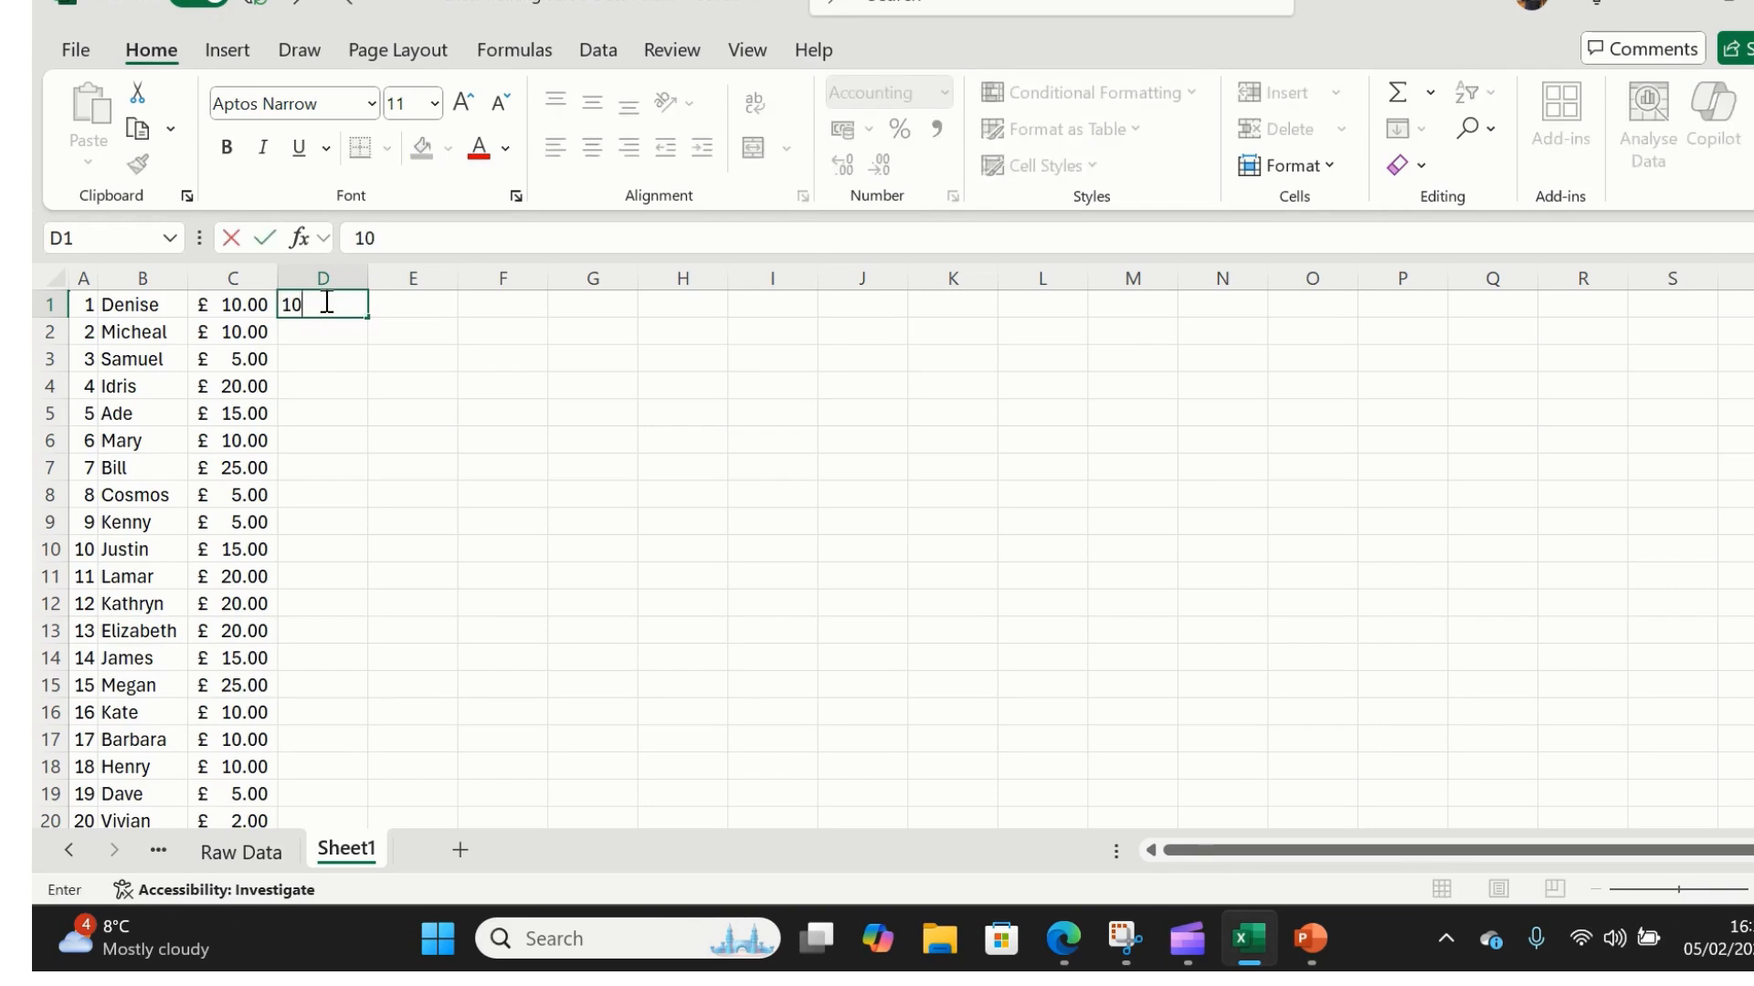
key("Return")
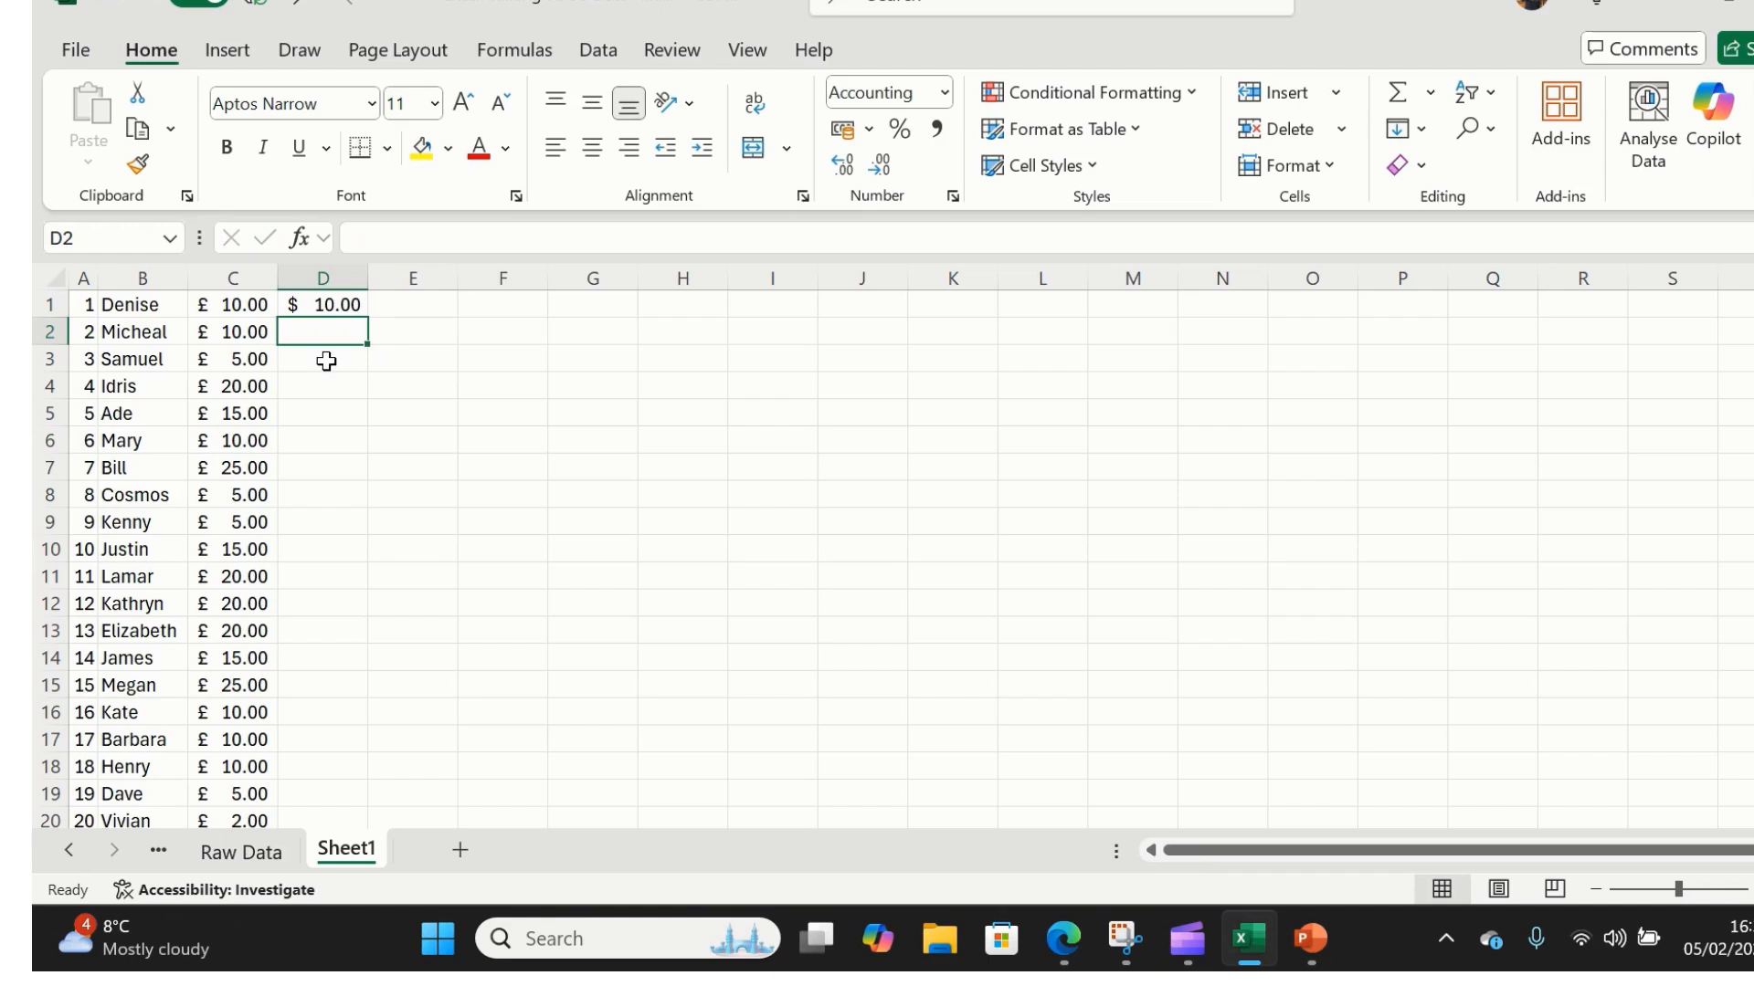
type("20")
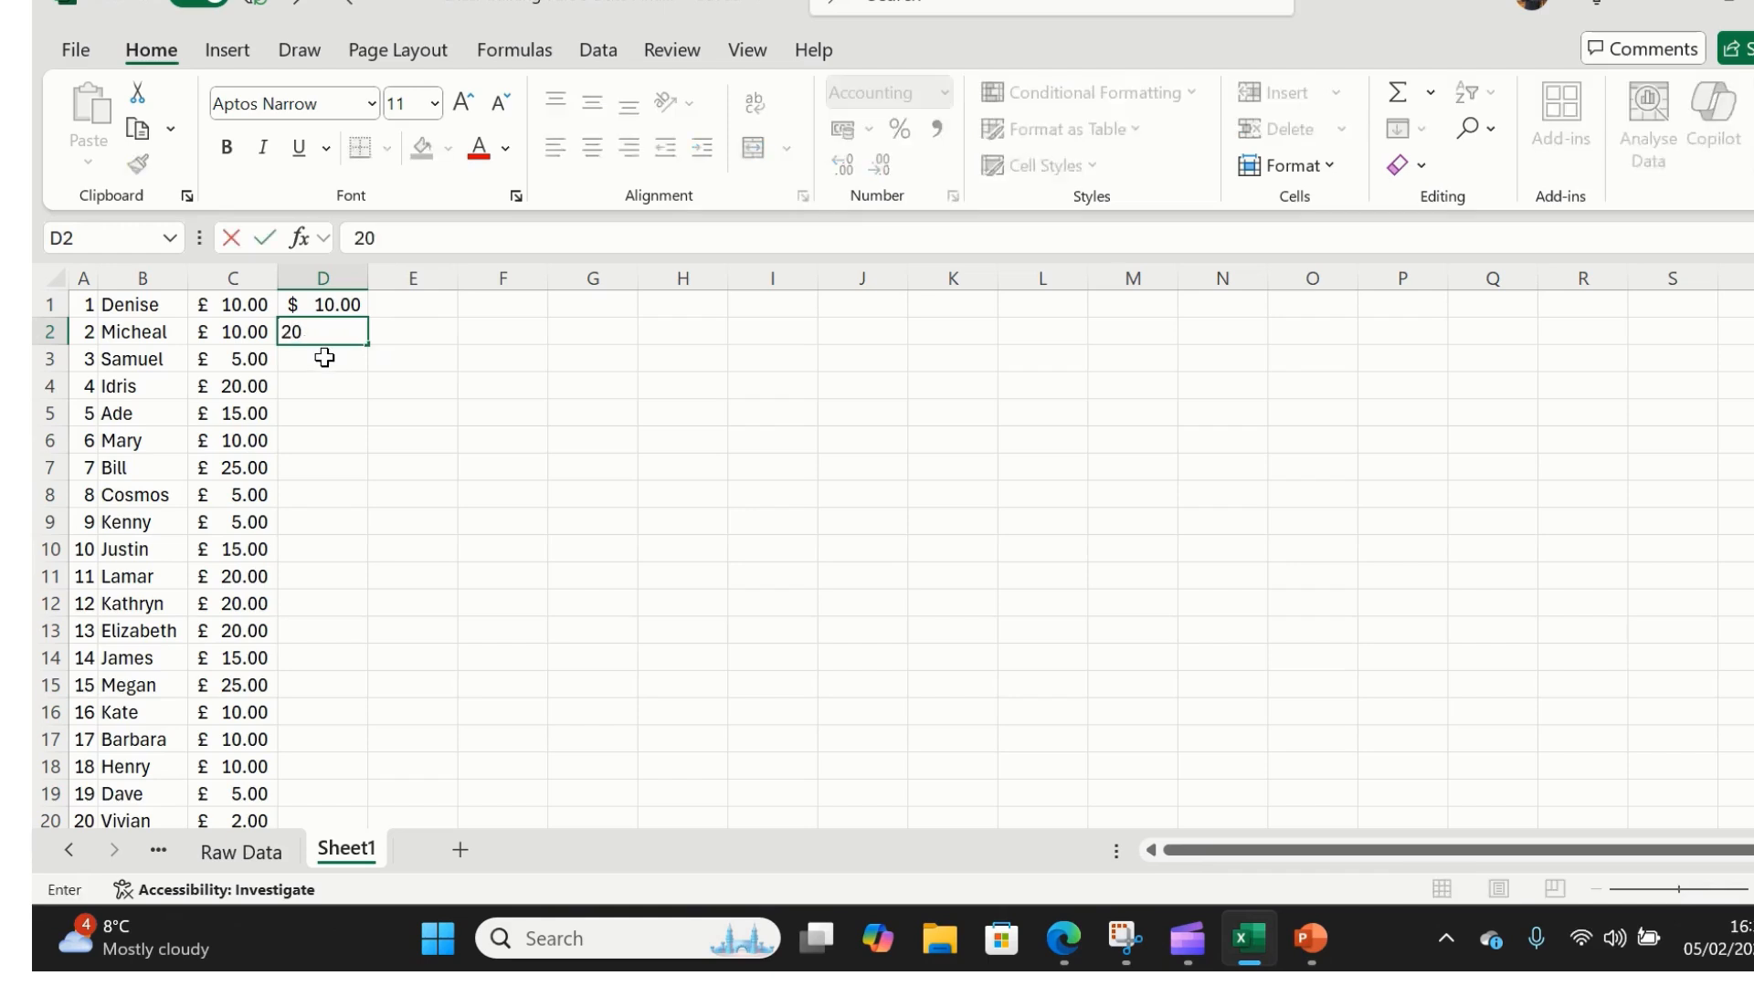
key("Return")
type("30")
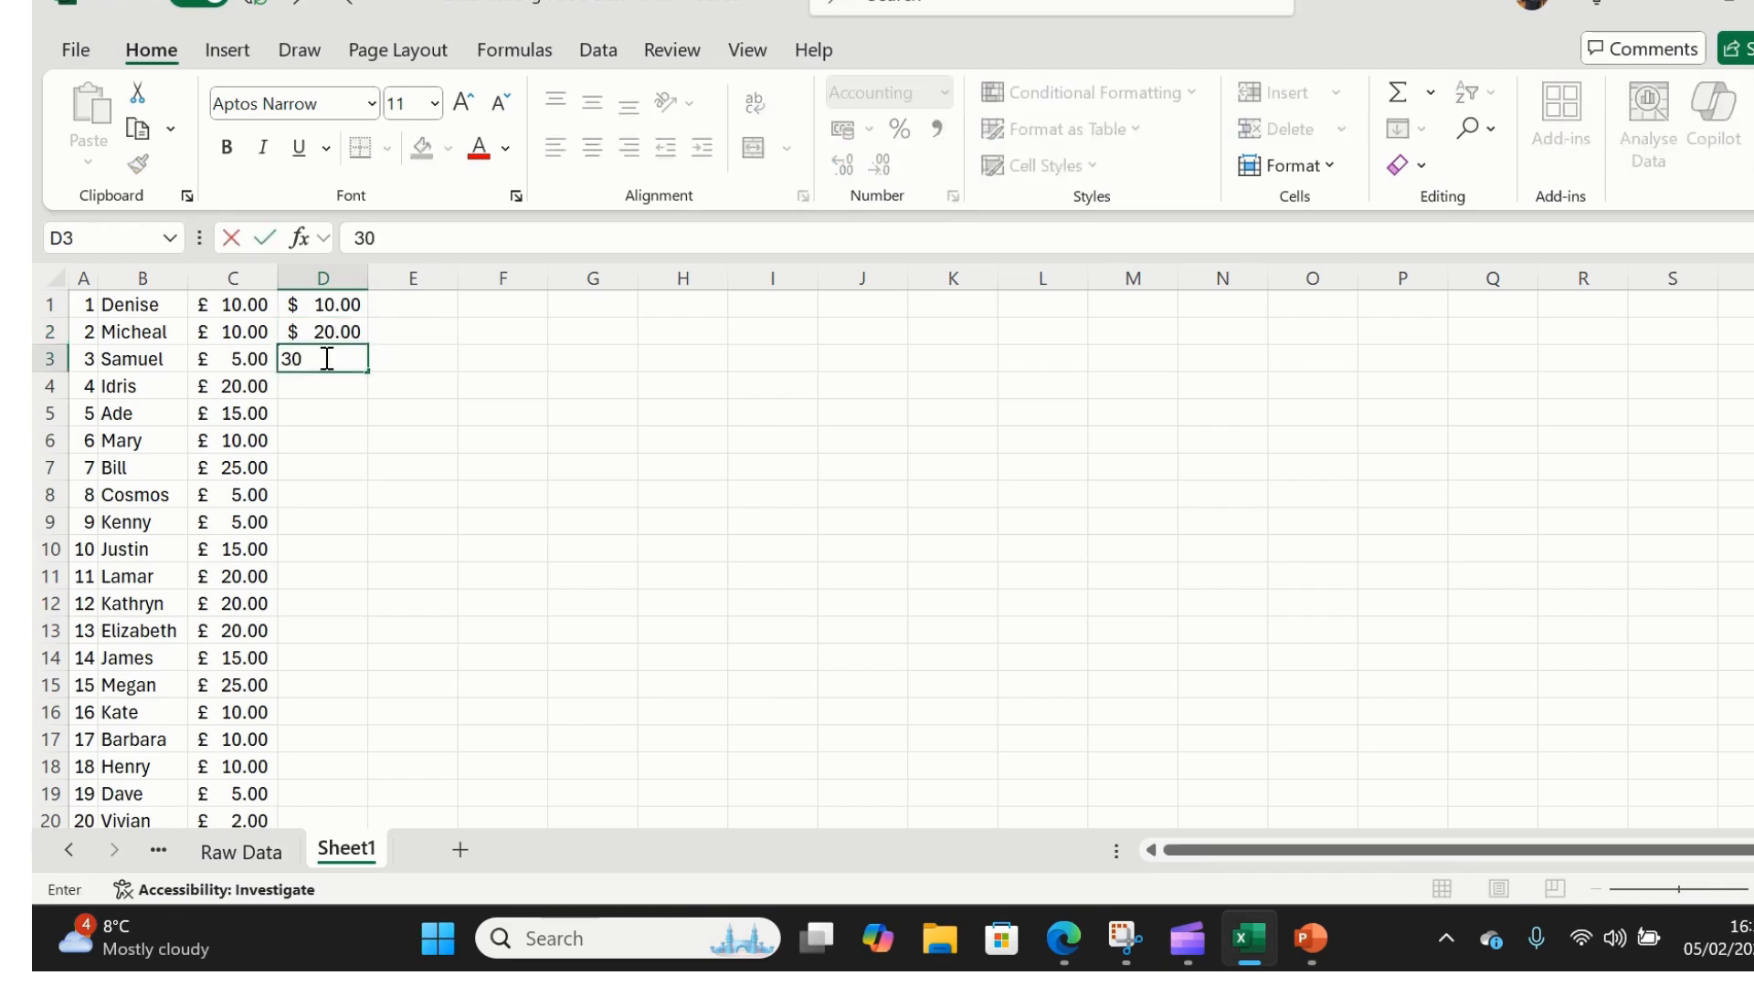
key("Return")
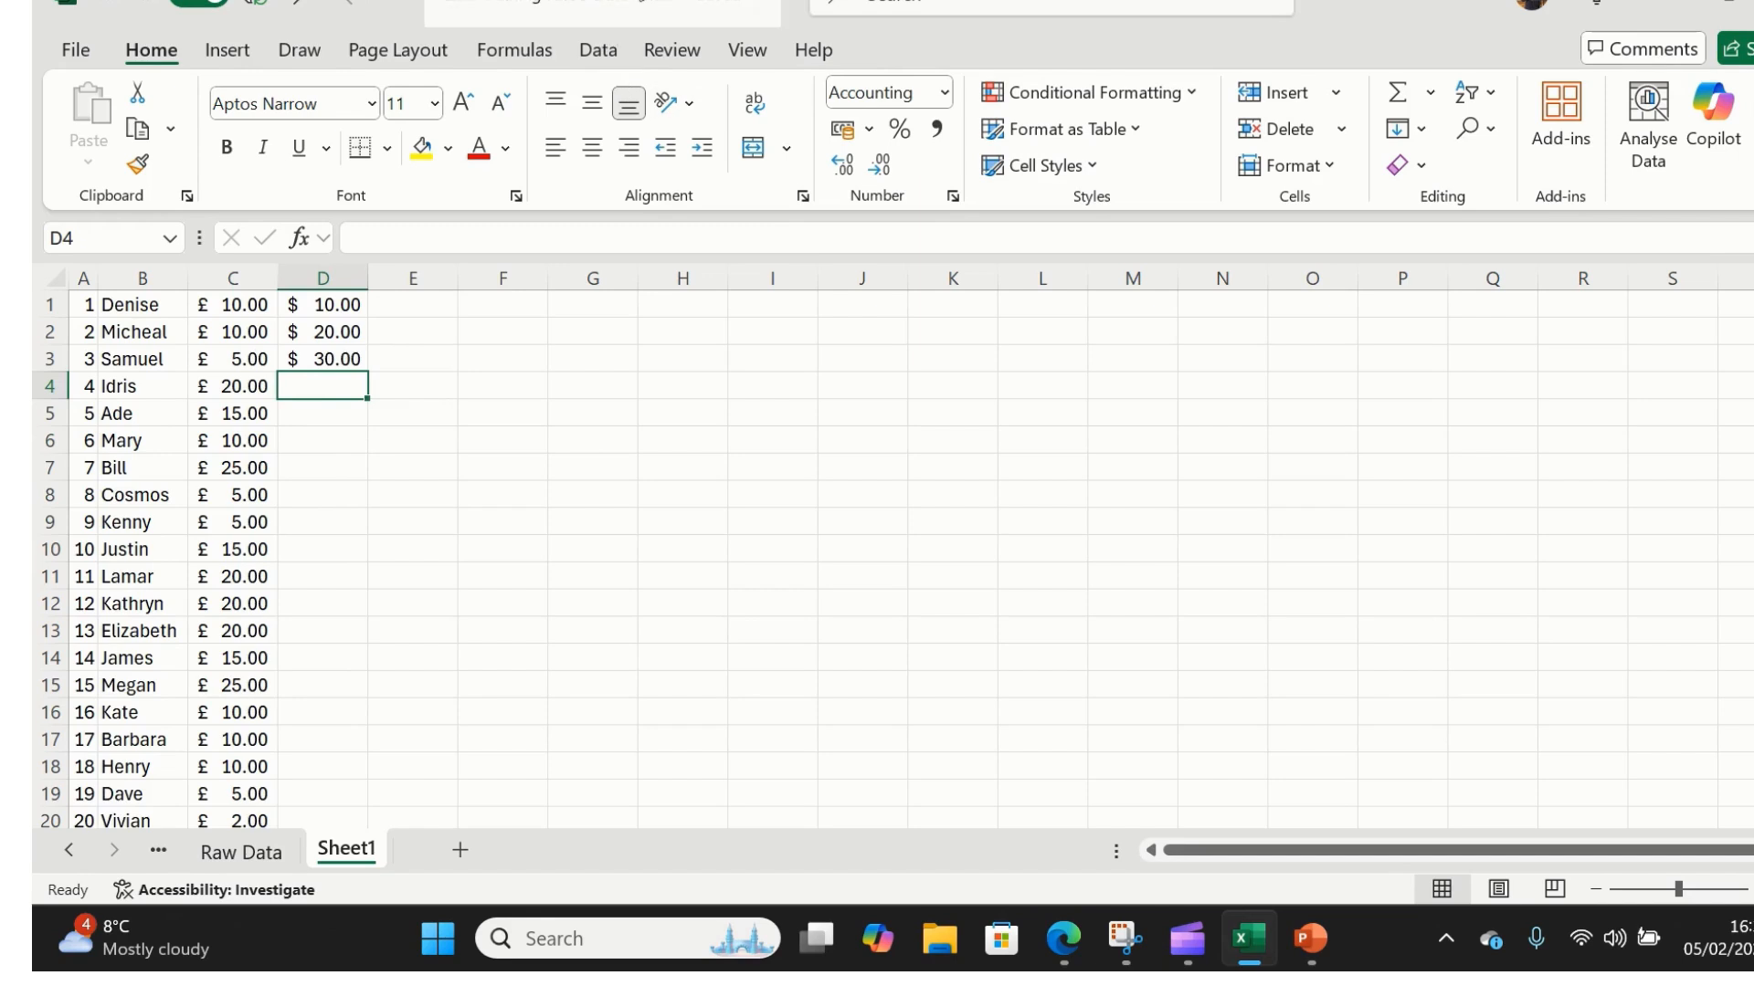
mouse_move(758, 5)
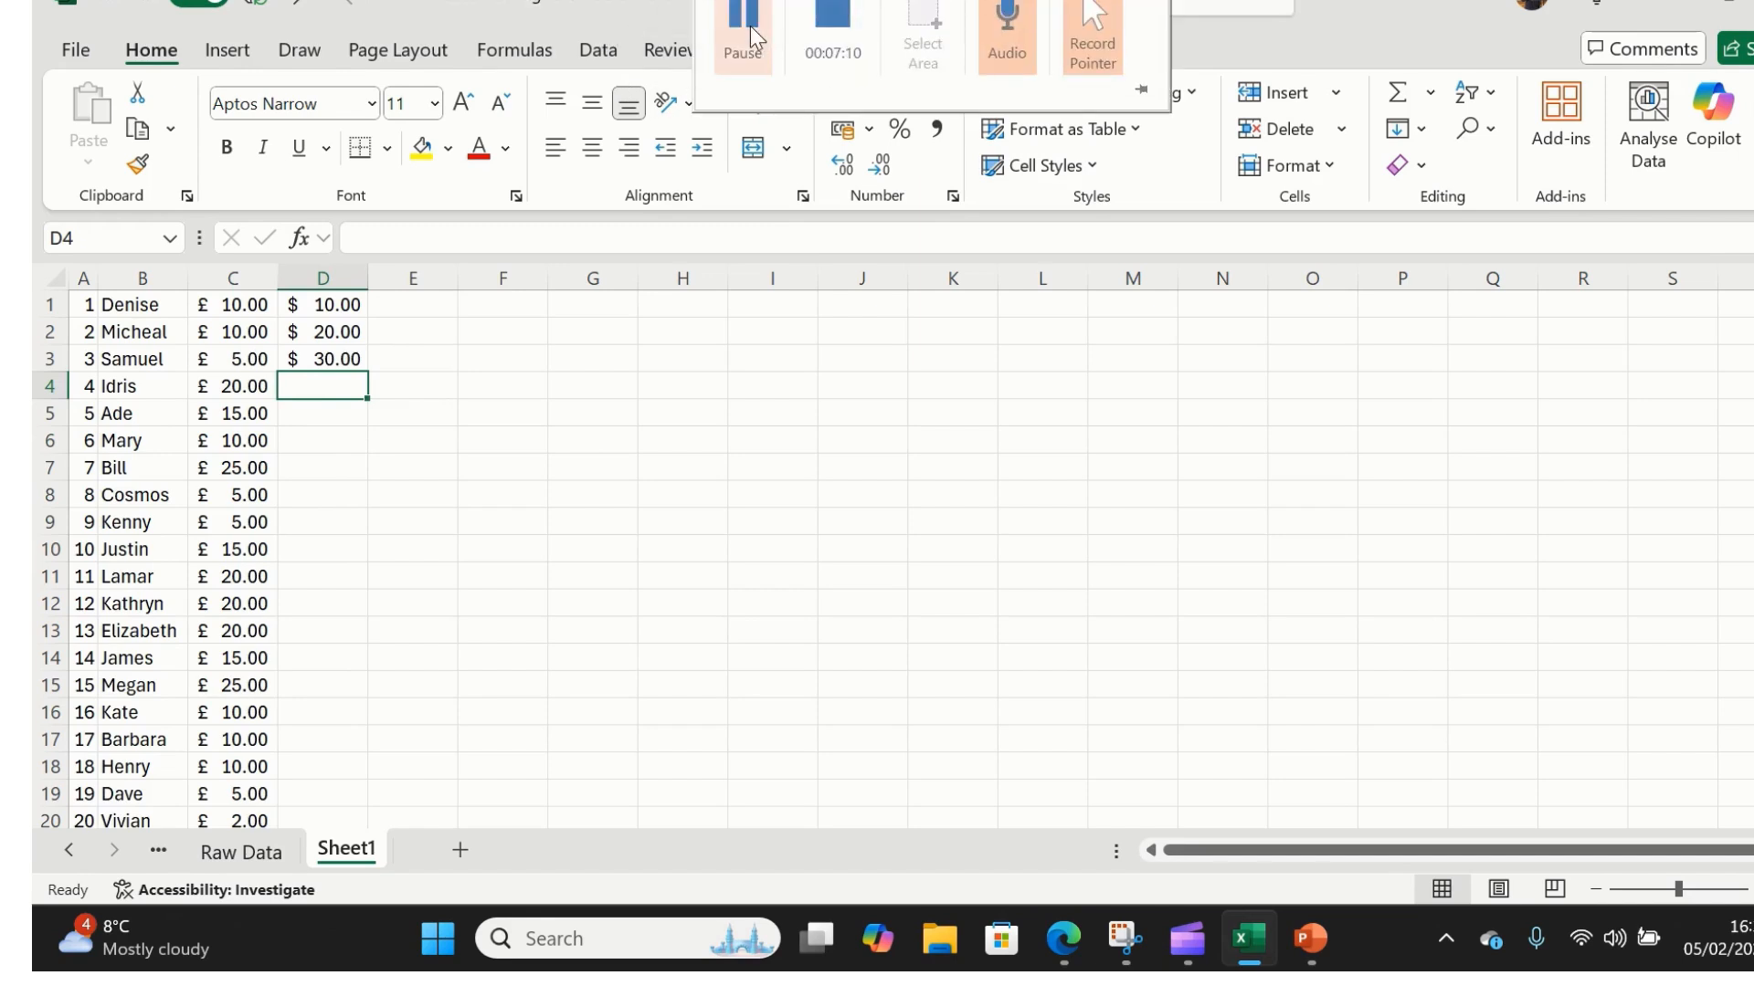